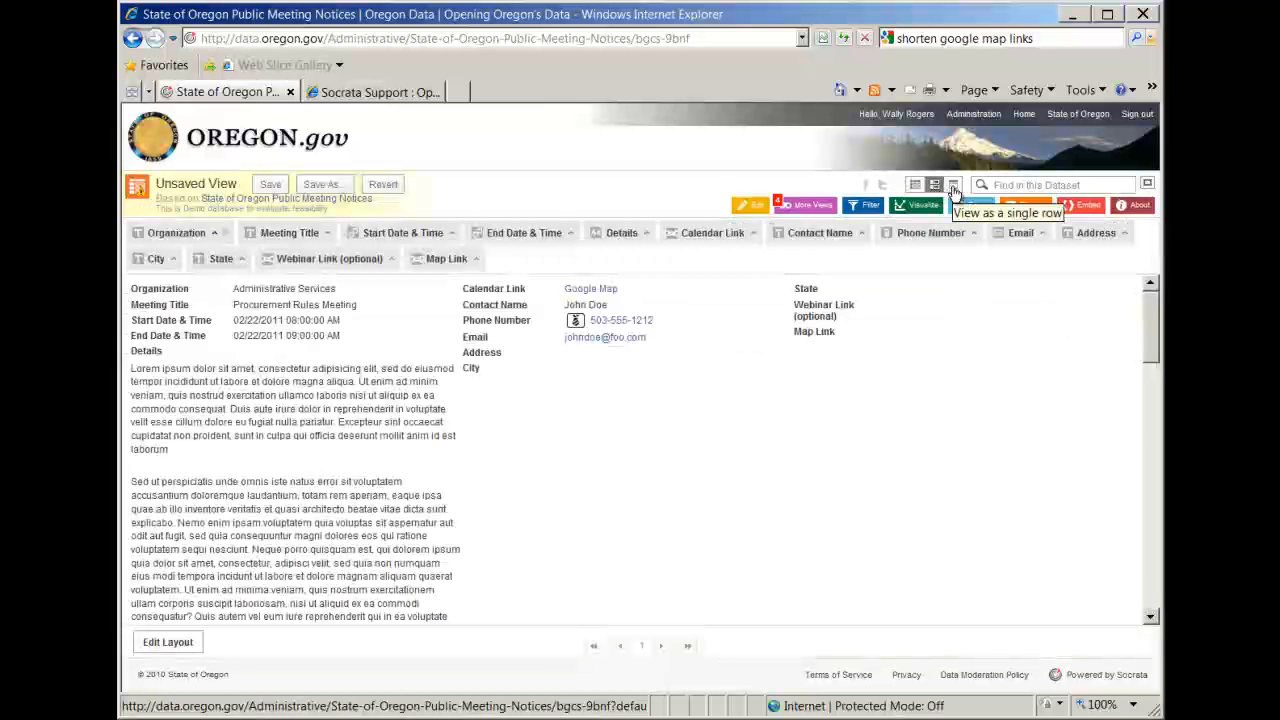
Check the dataset in the single-row view, and open the layout editor for the rich list view.
{"action": "left_click", "coordinate": [953, 188]}
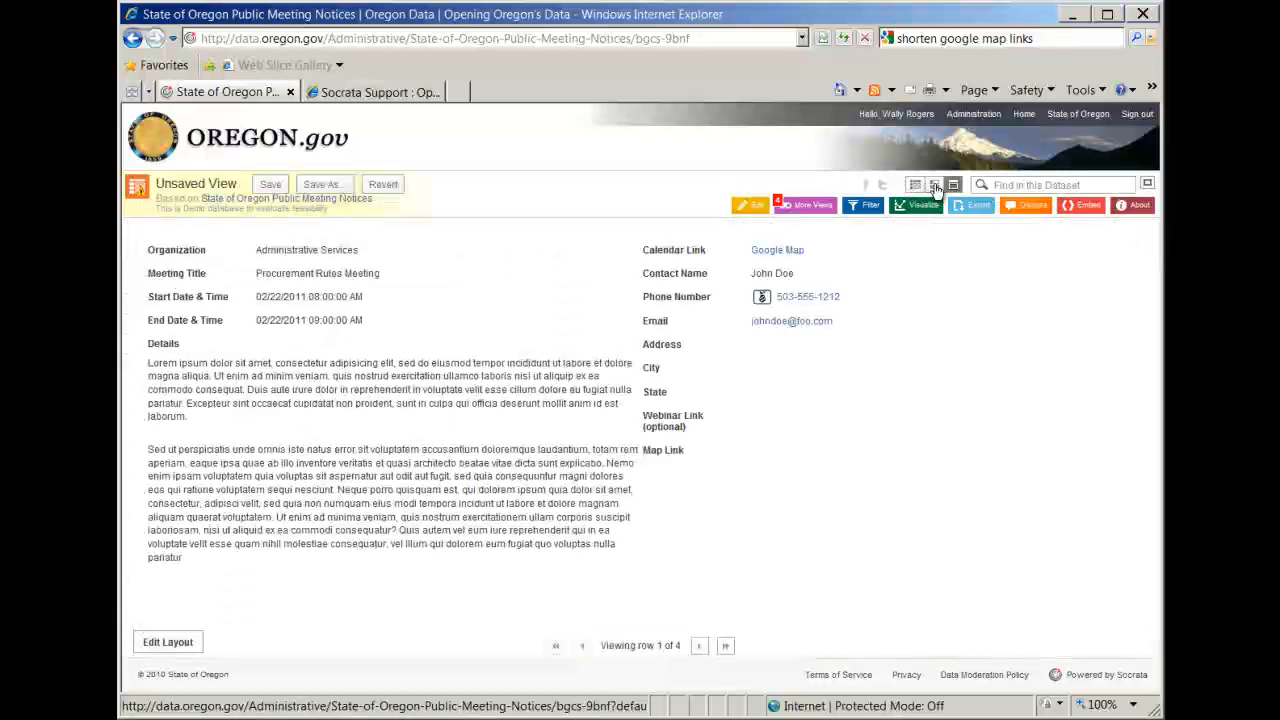
{"action": "left_click", "coordinate": [935, 188]}
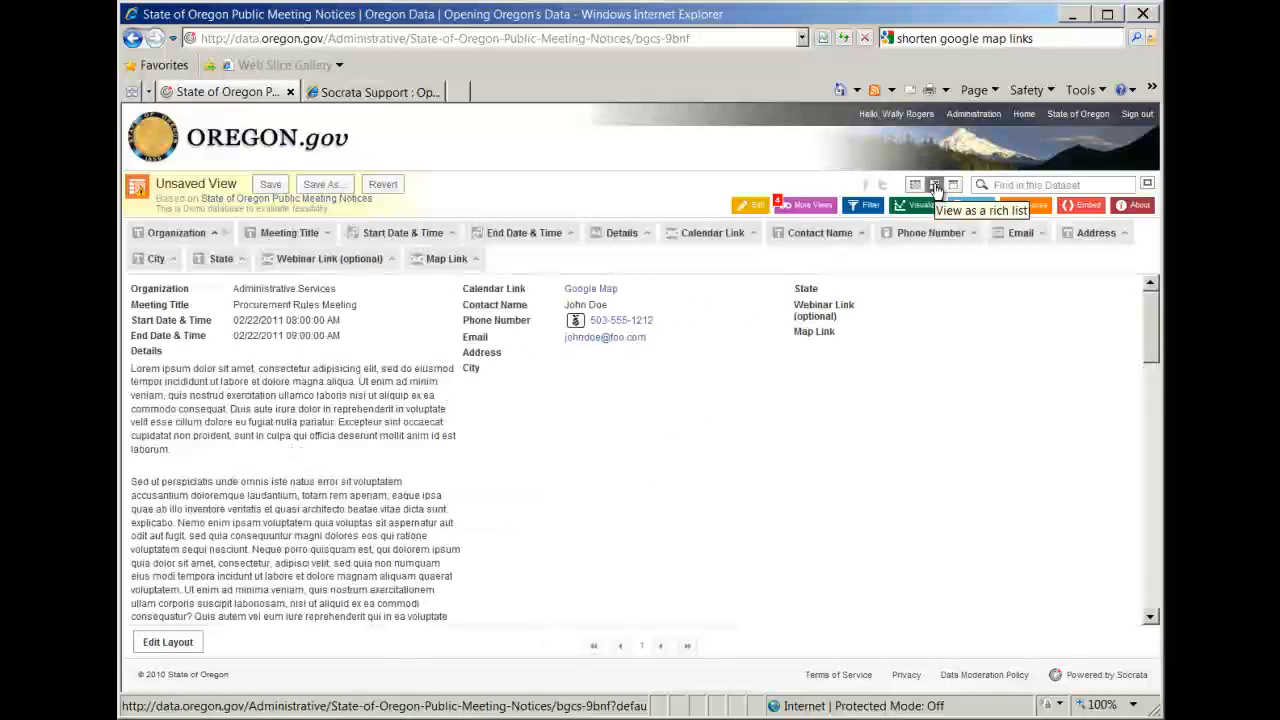
{"action": "left_click", "coordinate": [189, 645]}
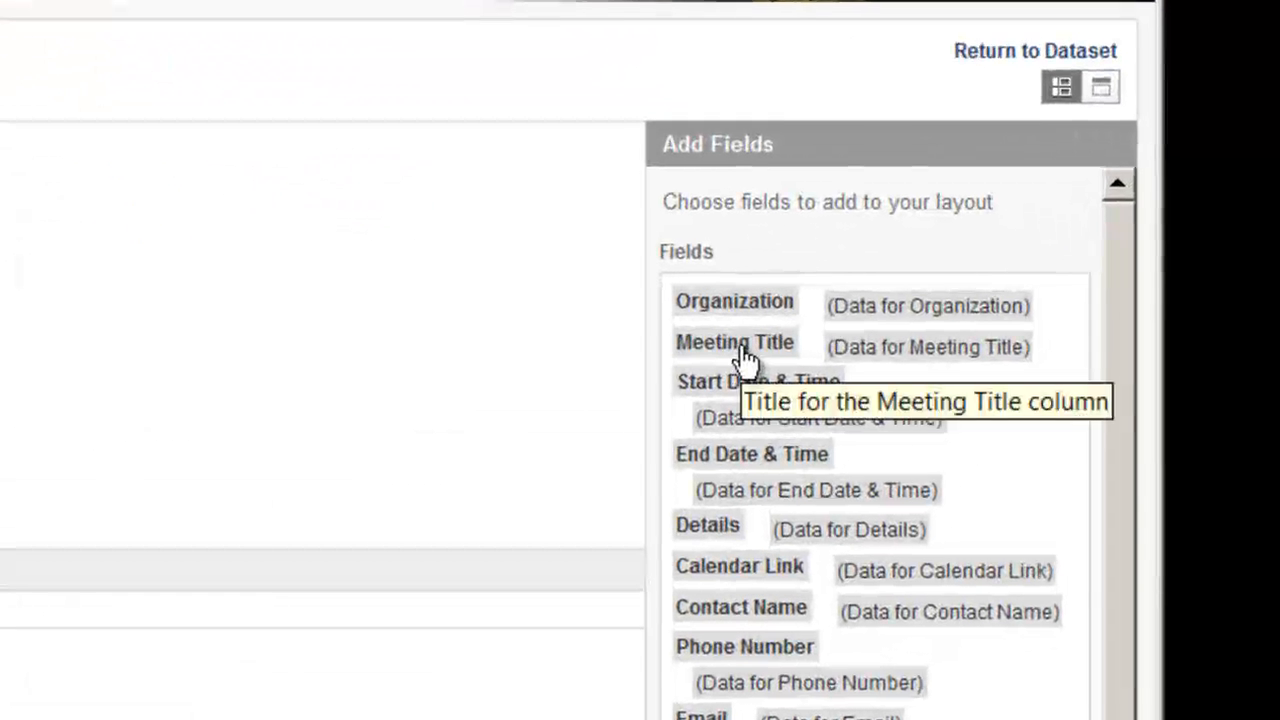
Place the Meeting Title label and its data in the first layout row, followed by a blank static text spacer.
{"action": "left_click_drag", "start_coordinate": [745, 352], "coordinate": [58, 259]}
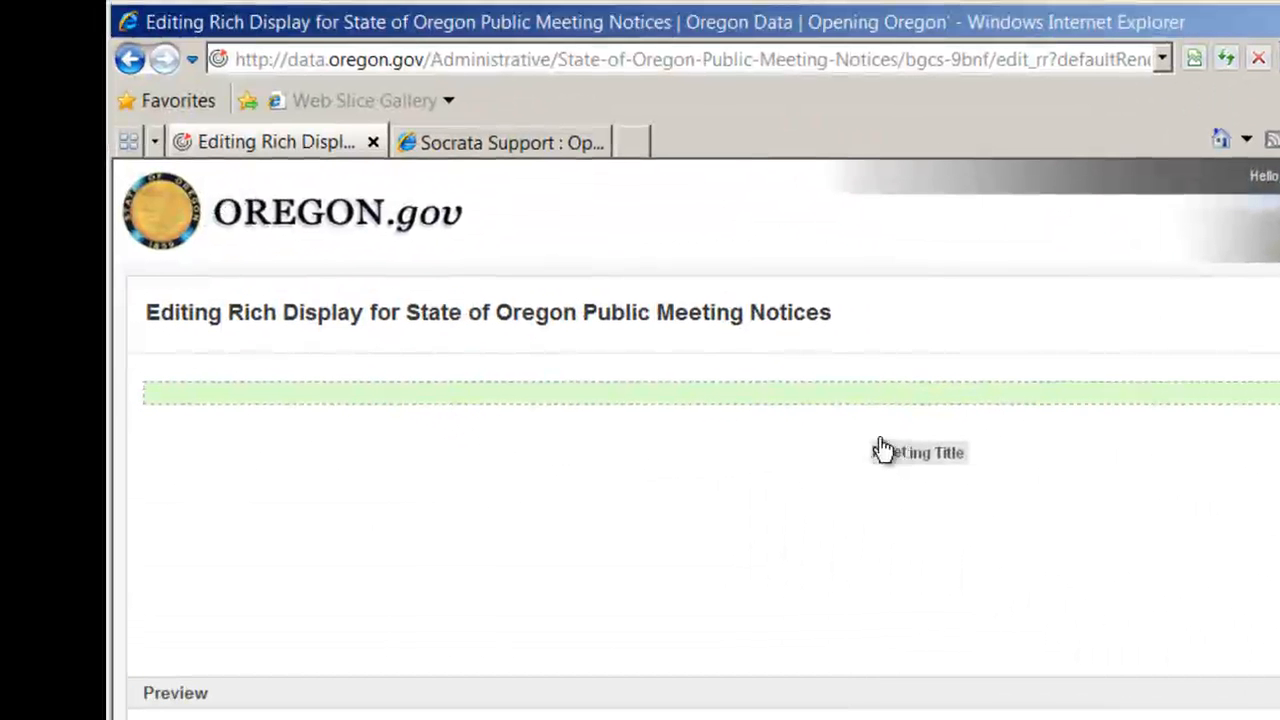
{"action": "left_click_drag", "start_coordinate": [880, 450], "coordinate": [816, 399]}
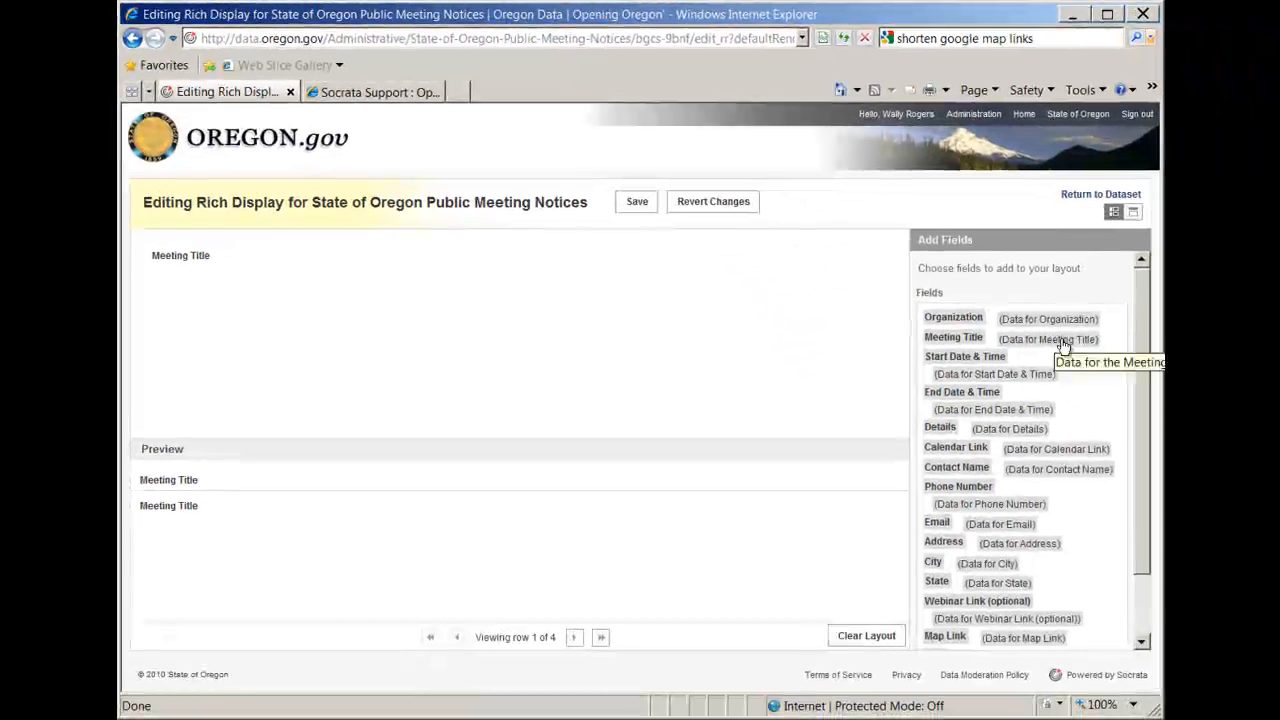
{"action": "left_click_drag", "start_coordinate": [1063, 345], "coordinate": [597, 260]}
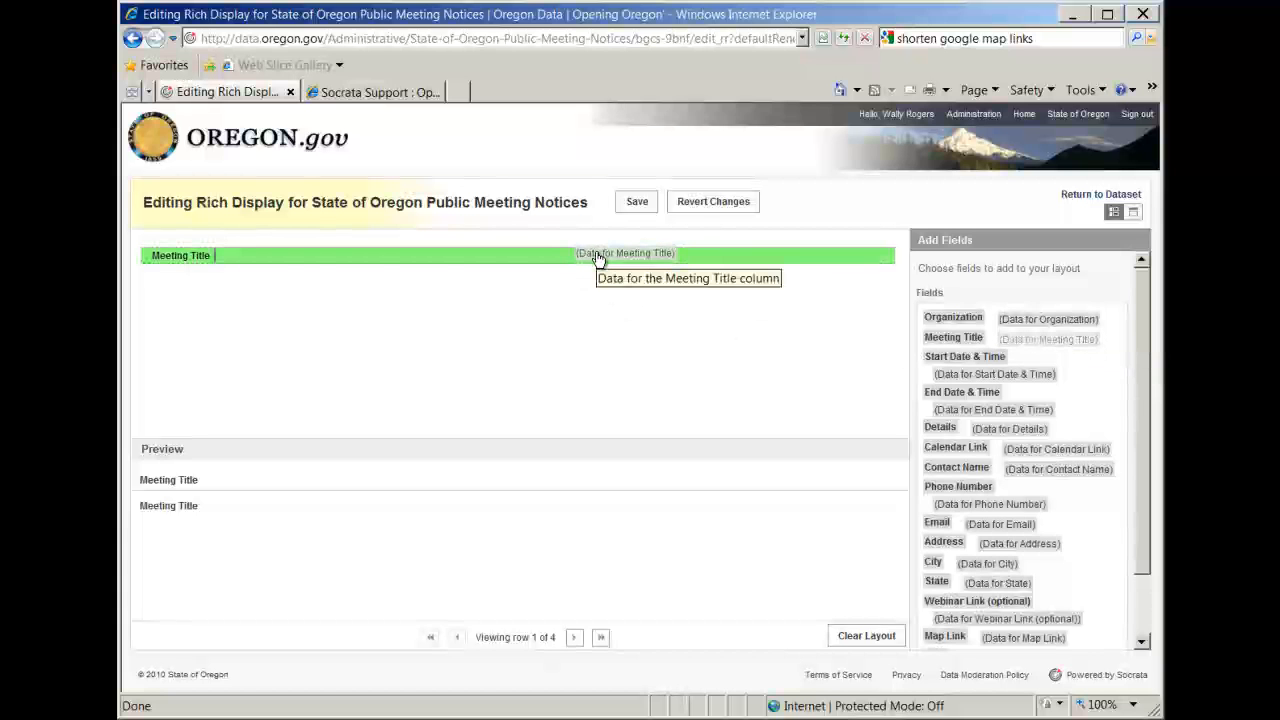
{"action": "left_click_drag", "start_coordinate": [597, 258], "coordinate": [598, 259]}
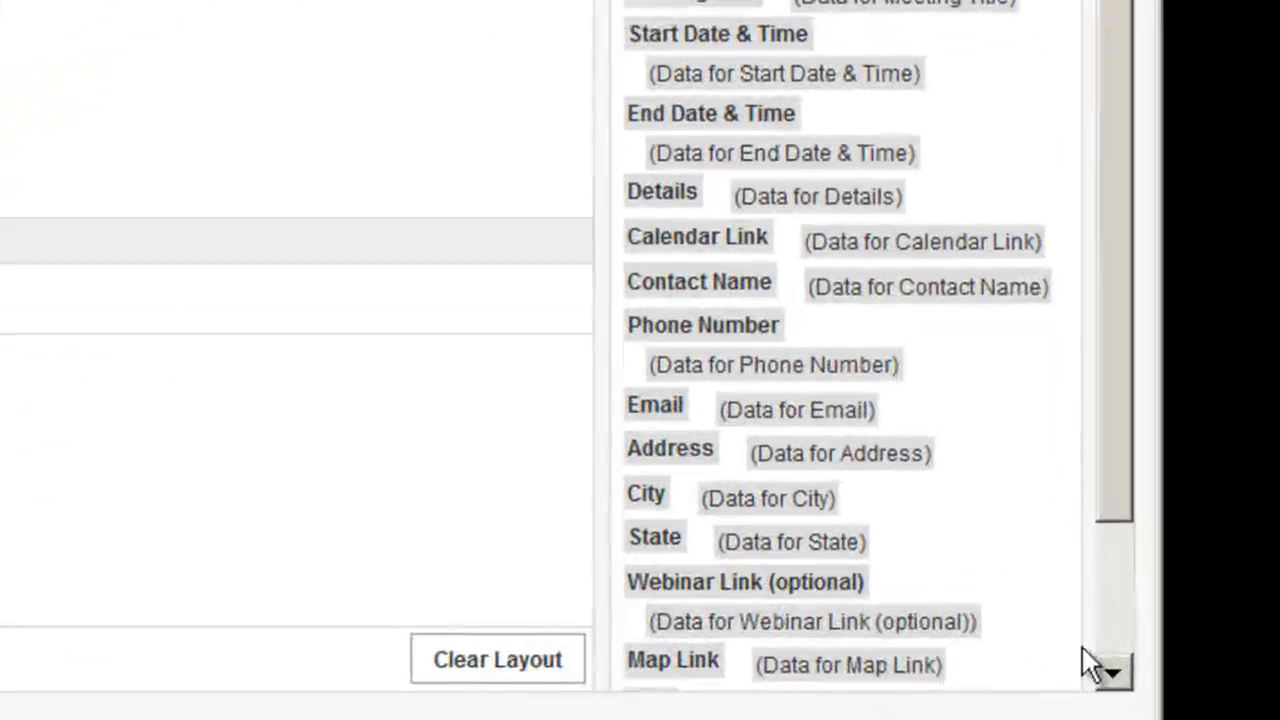
{"action": "left_click", "coordinate": [1119, 641]}
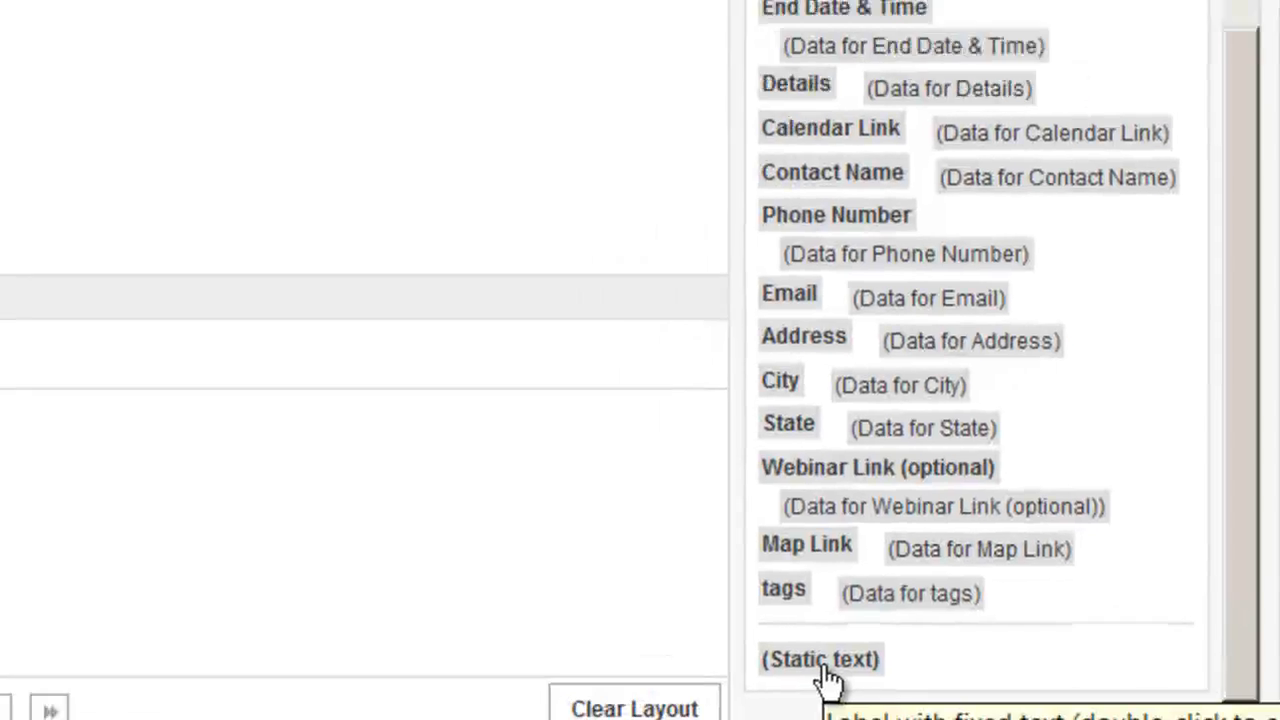
{"action": "left_click_drag", "start_coordinate": [696, 630], "coordinate": [451, 160]}
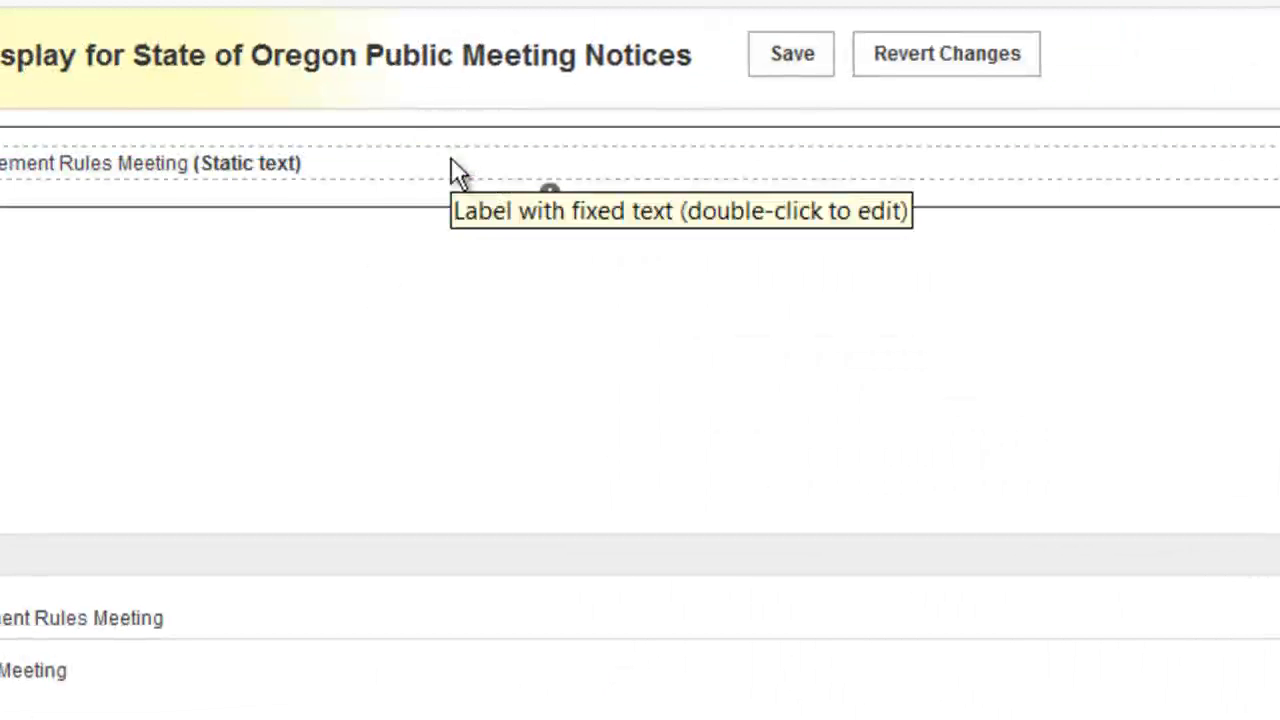
{"action": "double_click", "coordinate": [280, 166]}
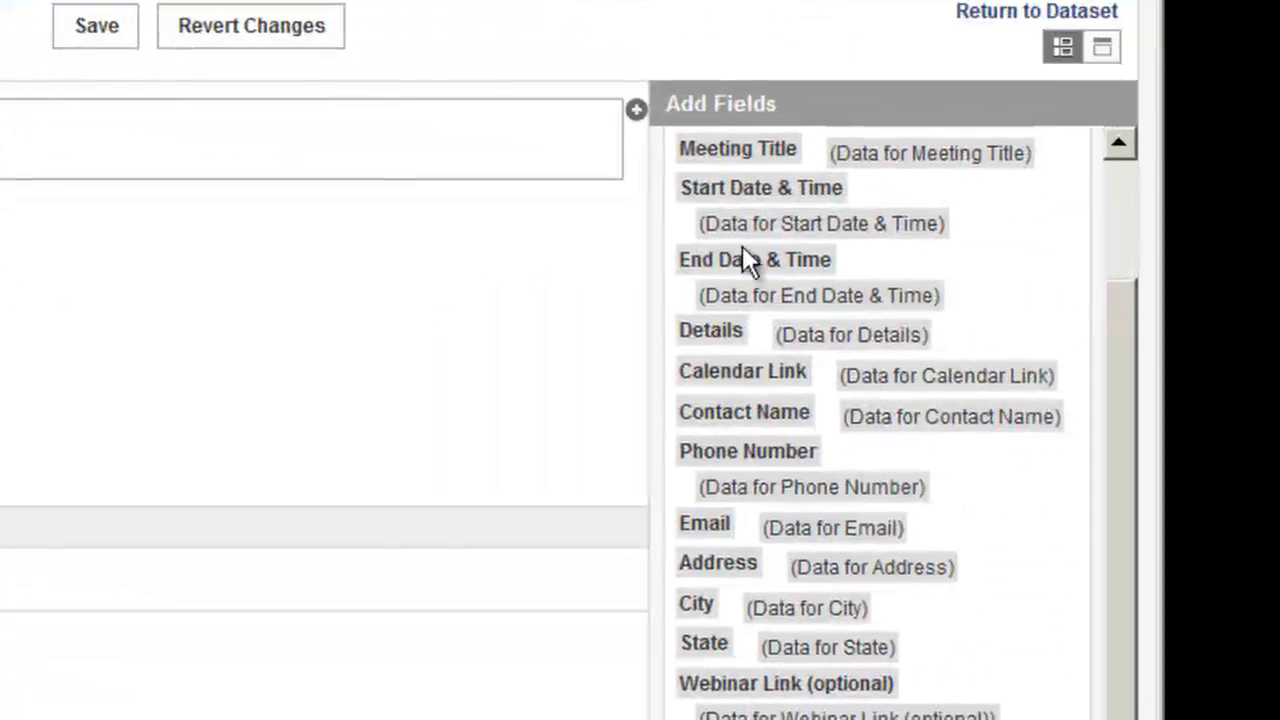
Add the Organization label and its data after the meeting title in the first row.
{"action": "left_click", "coordinate": [1123, 229]}
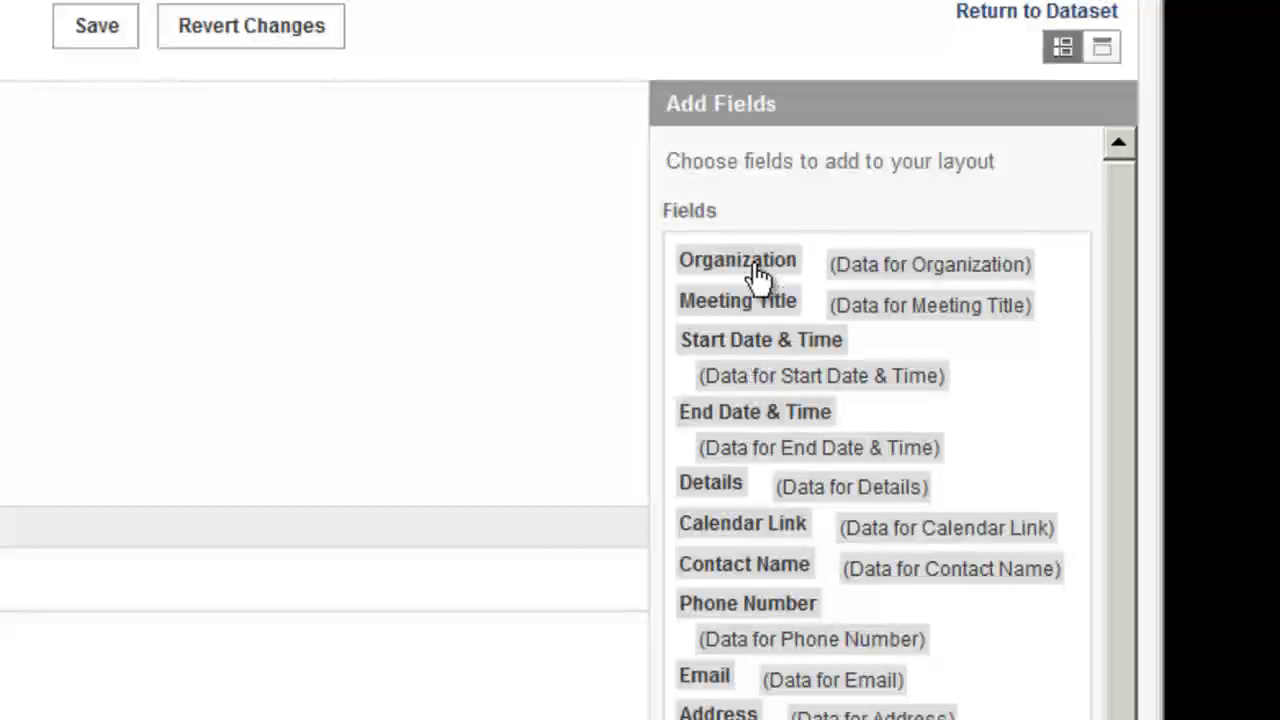
{"action": "left_click_drag", "start_coordinate": [760, 268], "coordinate": [169, 144]}
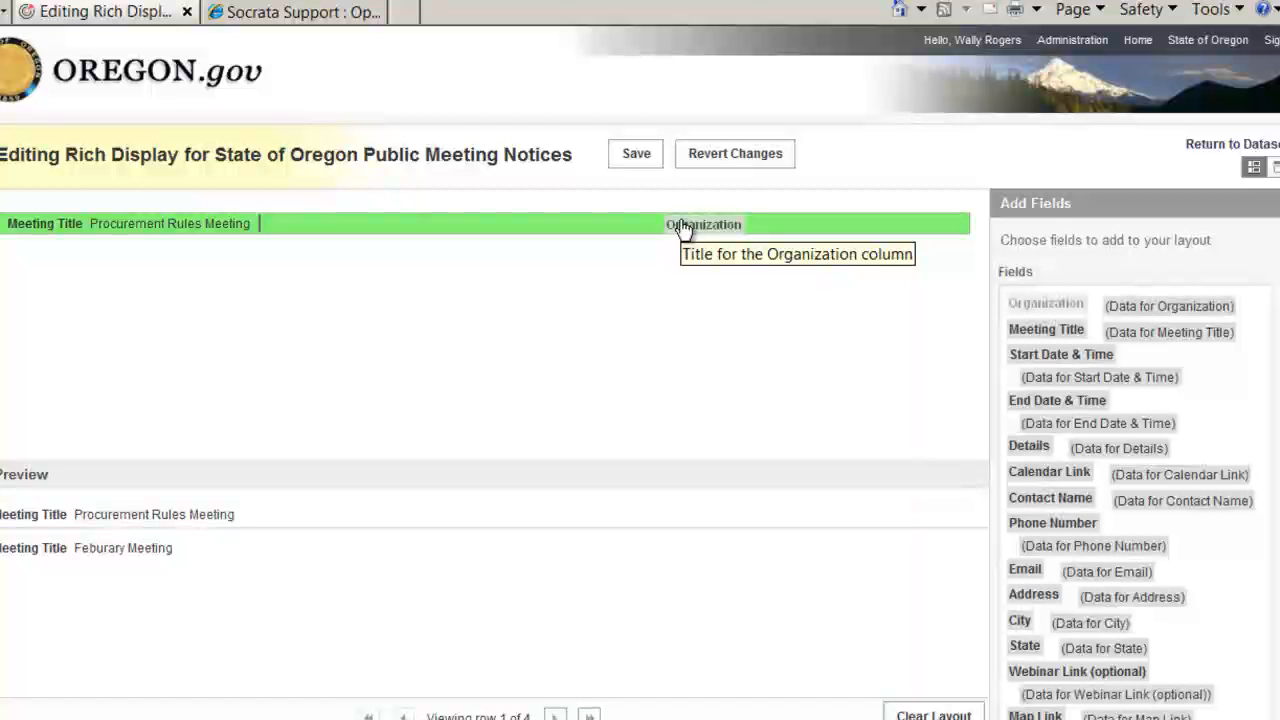
{"action": "left_click_drag", "start_coordinate": [681, 226], "coordinate": [685, 228]}
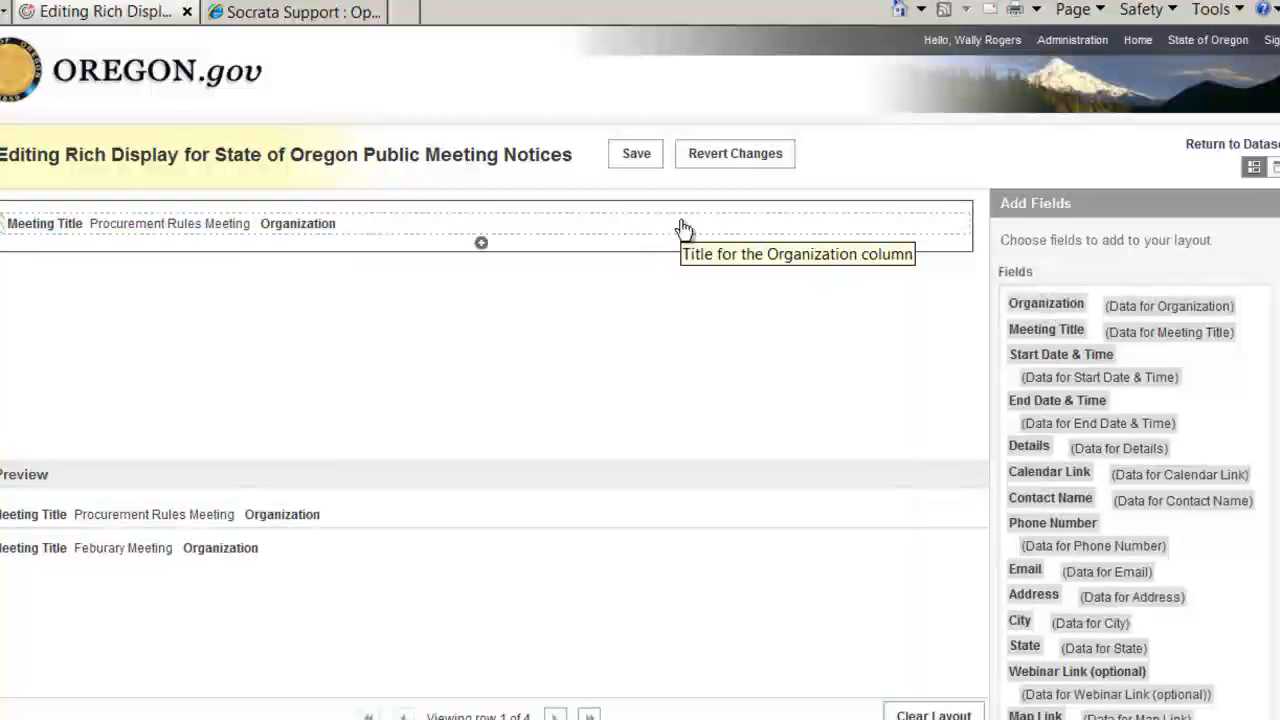
{"action": "left_click_drag", "start_coordinate": [1166, 320], "coordinate": [535, 229]}
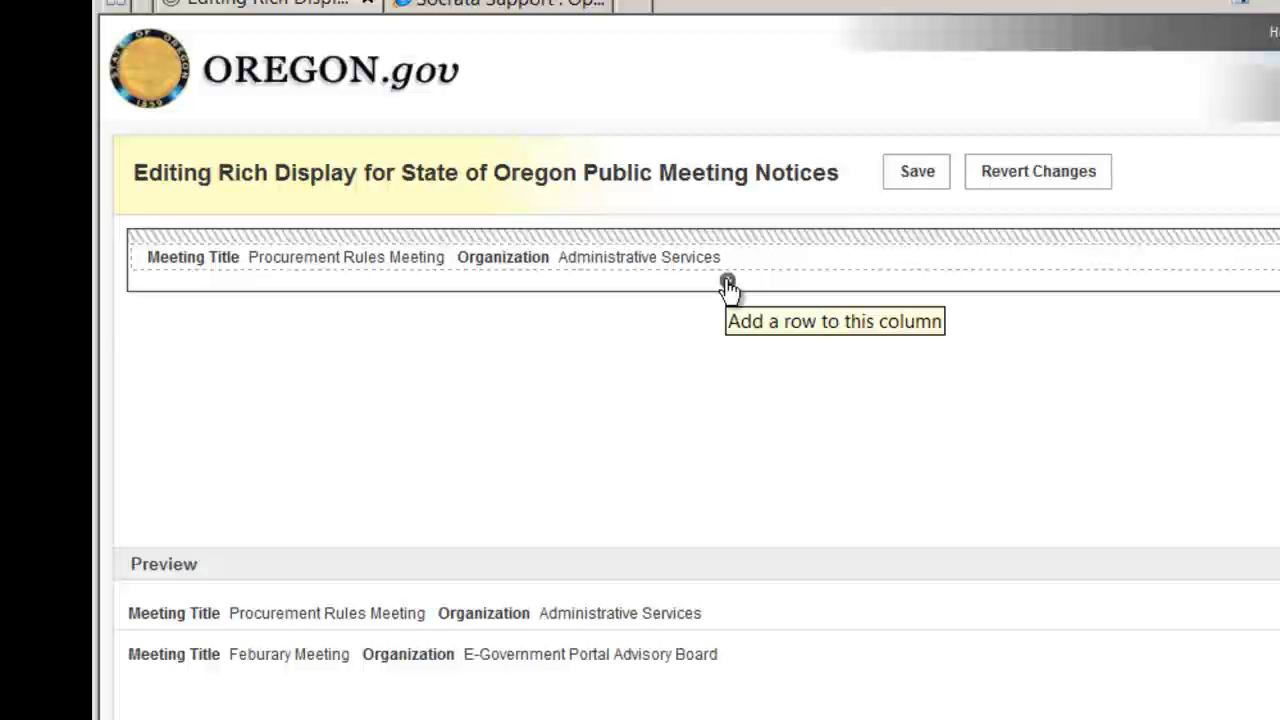
Add four empty rows to the layout column below the meeting title row.
{"action": "left_click", "coordinate": [728, 283]}
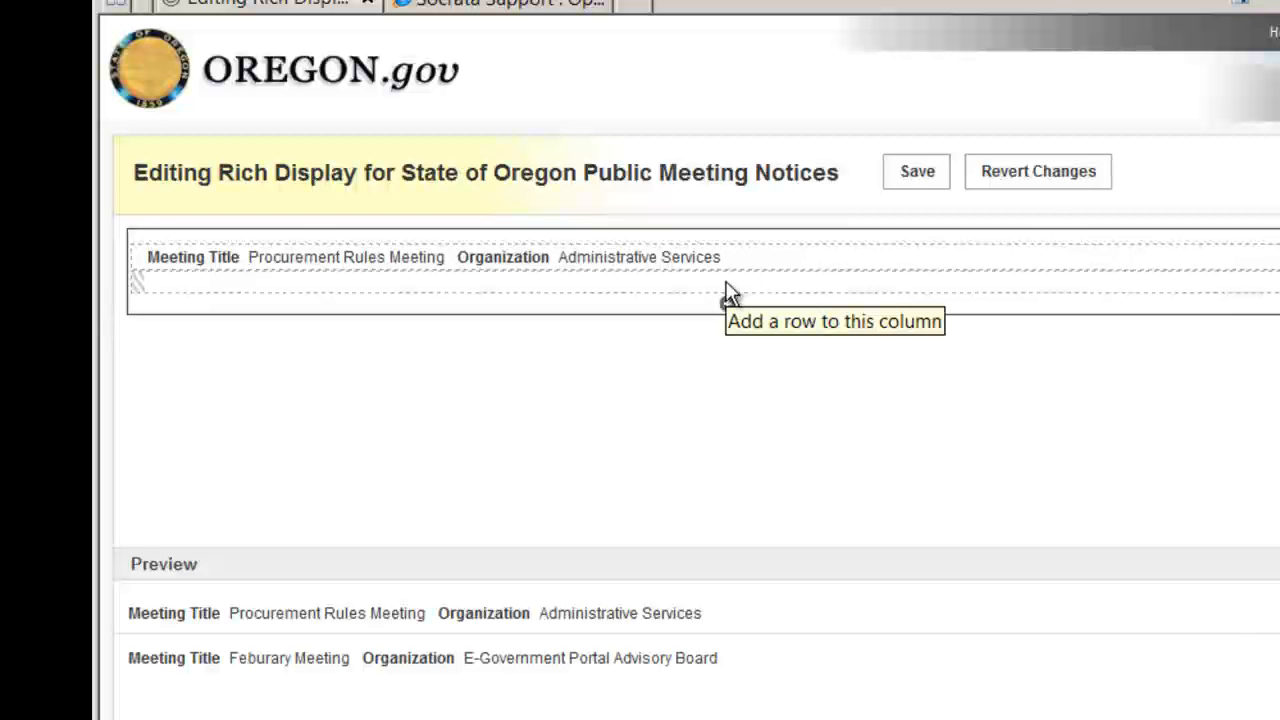
{"action": "left_click", "coordinate": [728, 304]}
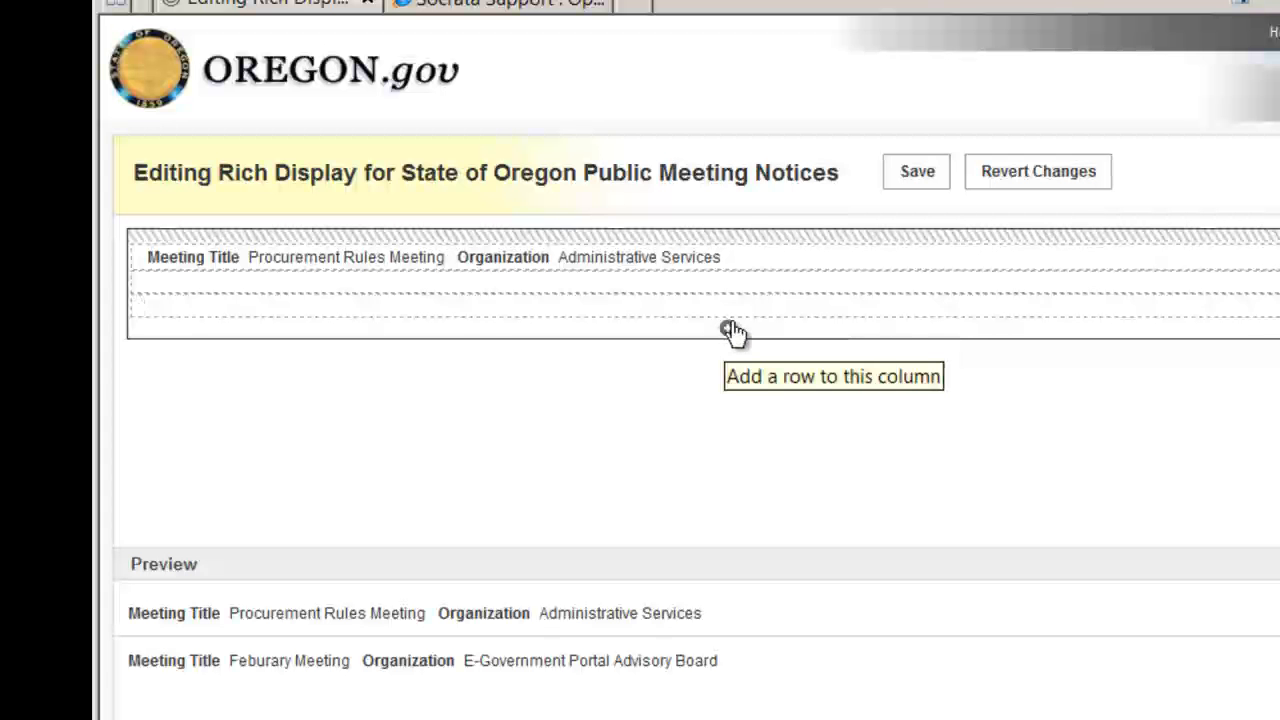
{"action": "left_click", "coordinate": [729, 330]}
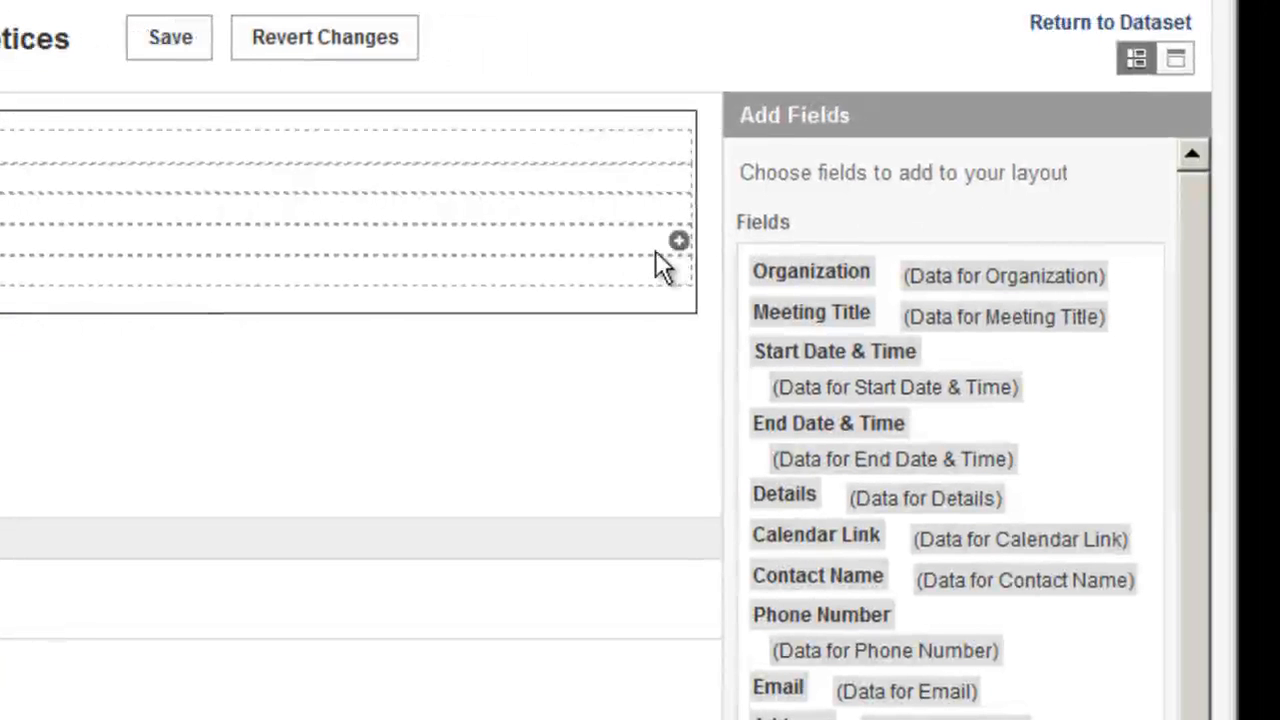
Place the Start Date & Time label and its data in the second row, followed by a blank static text spacer.
{"action": "left_click_drag", "start_coordinate": [860, 368], "coordinate": [808, 142]}
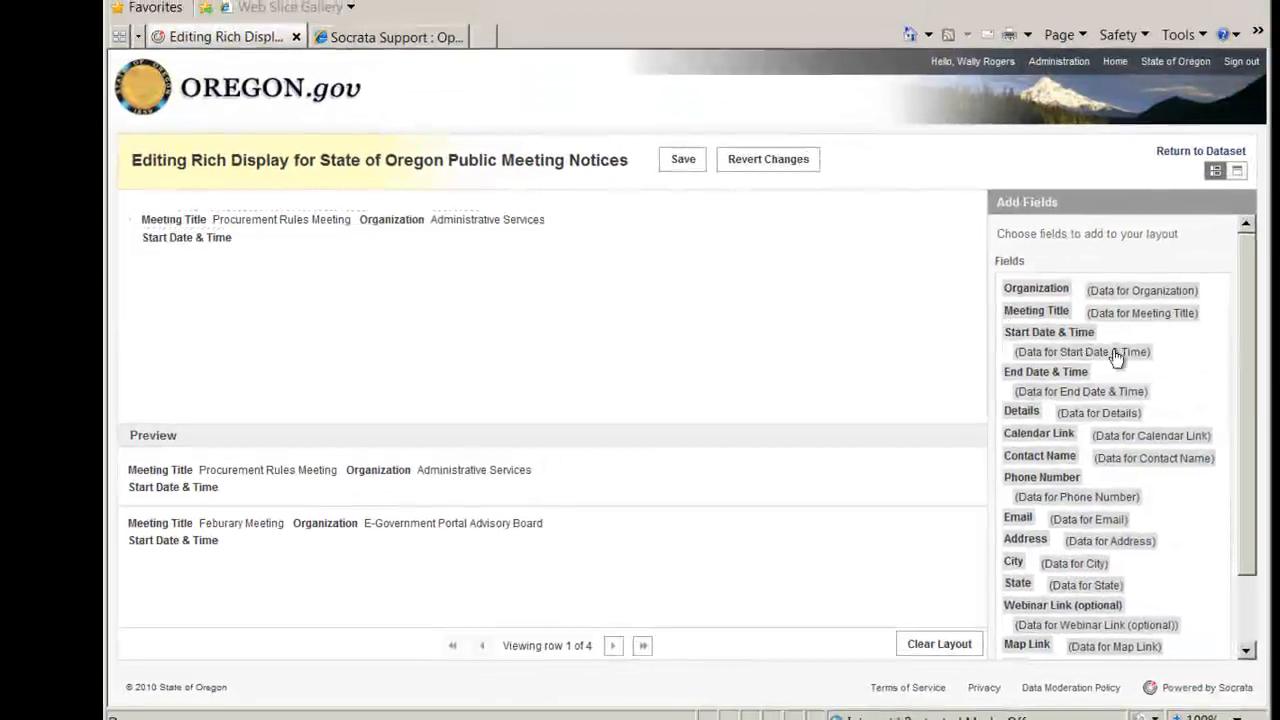
{"action": "left_click_drag", "start_coordinate": [1112, 360], "coordinate": [680, 243]}
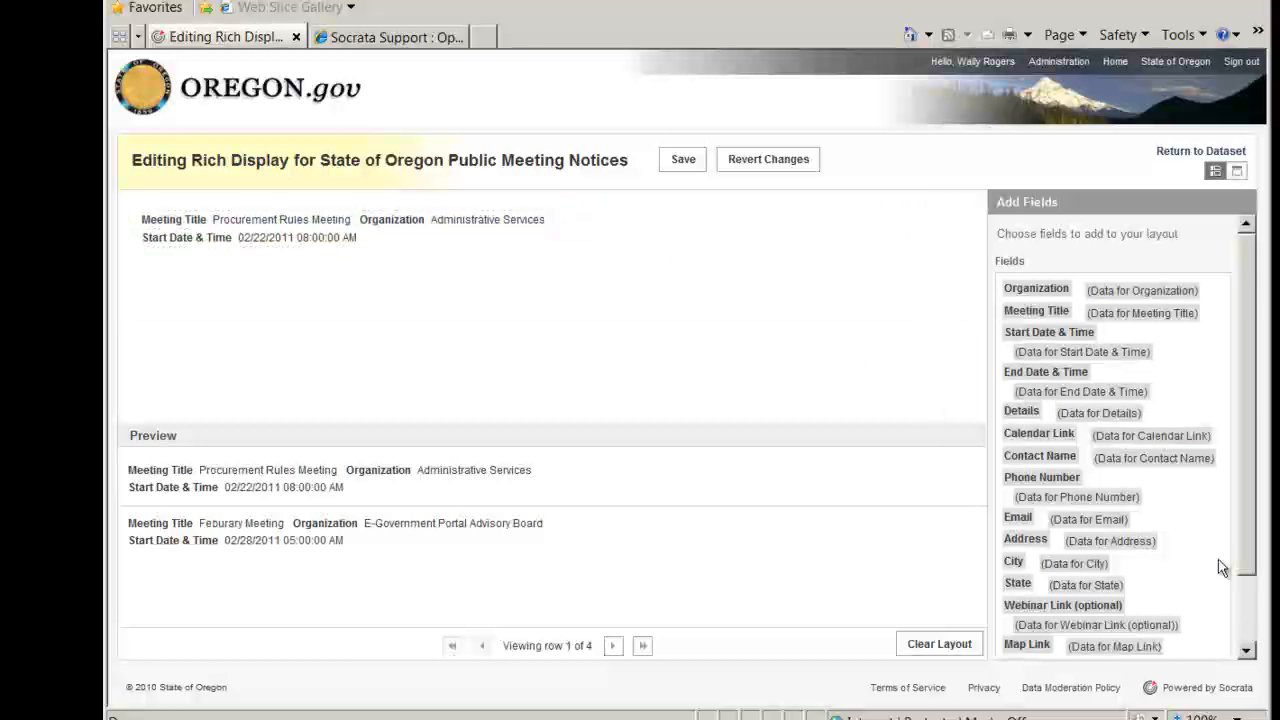
{"action": "scroll", "coordinate": [1248, 628], "scroll_direction": "down", "scroll_amount": 2}
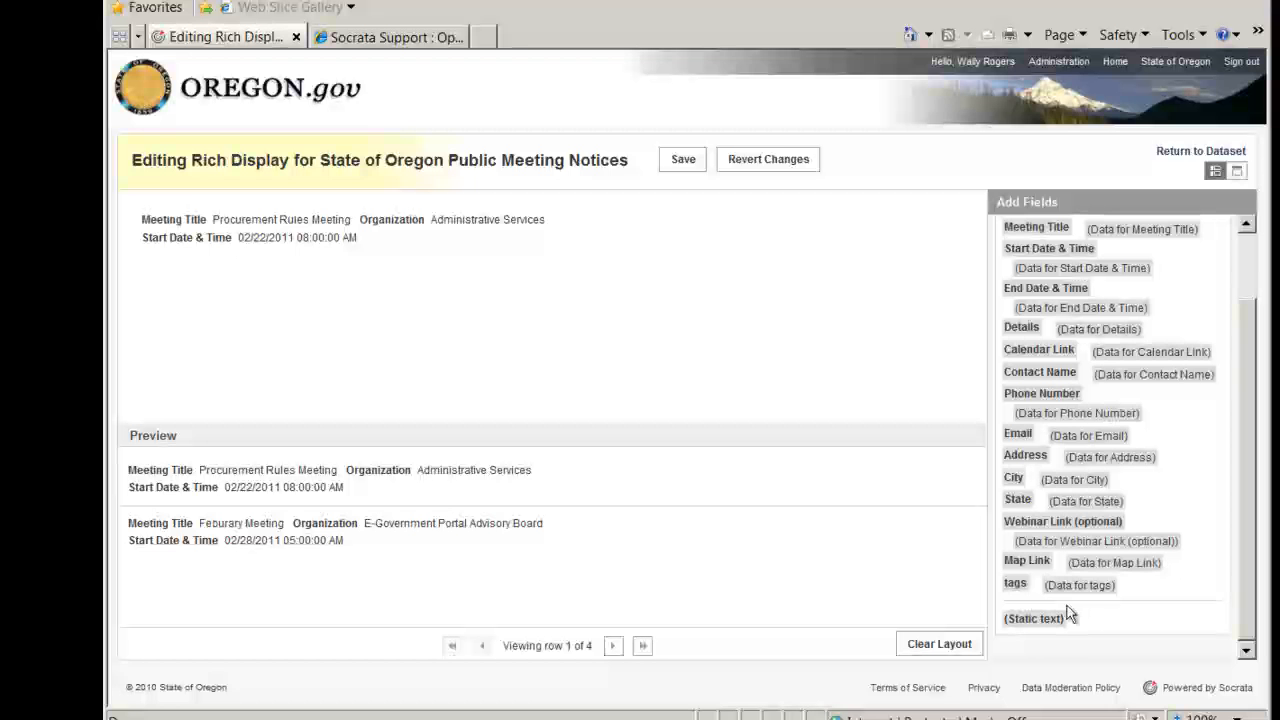
{"action": "left_click_drag", "start_coordinate": [1050, 623], "coordinate": [540, 245]}
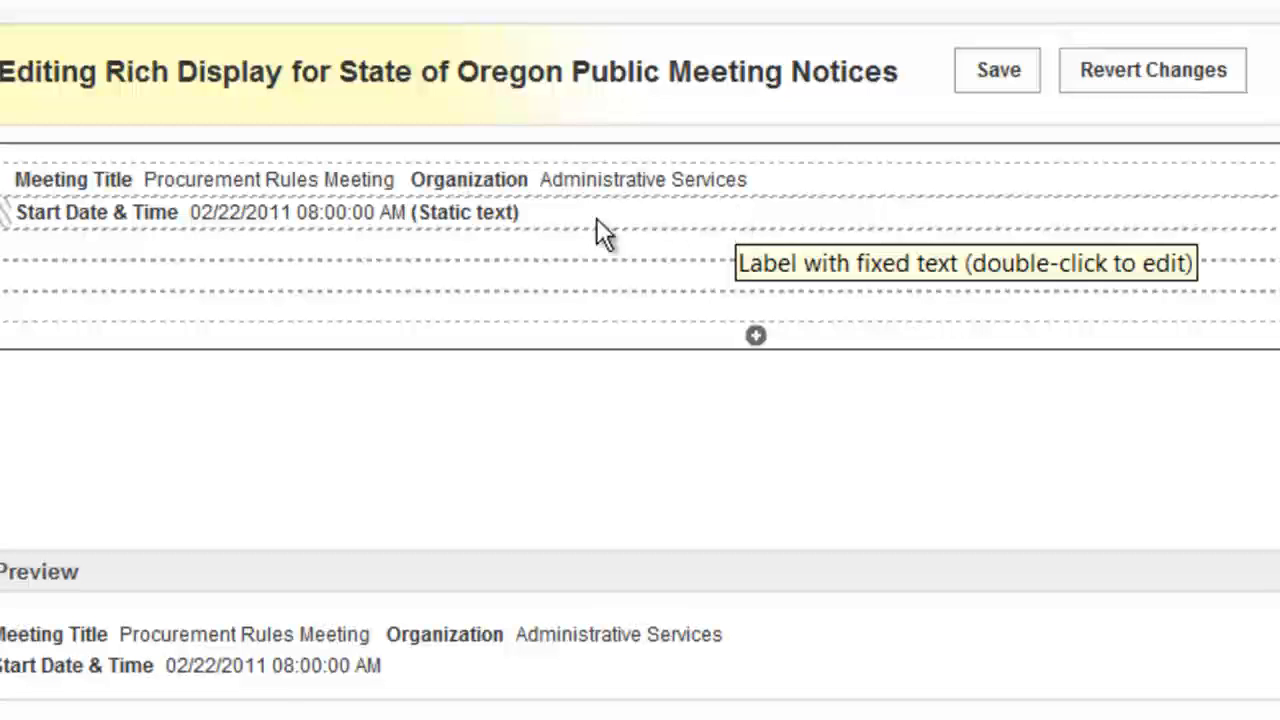
{"action": "double_click", "coordinate": [490, 214]}
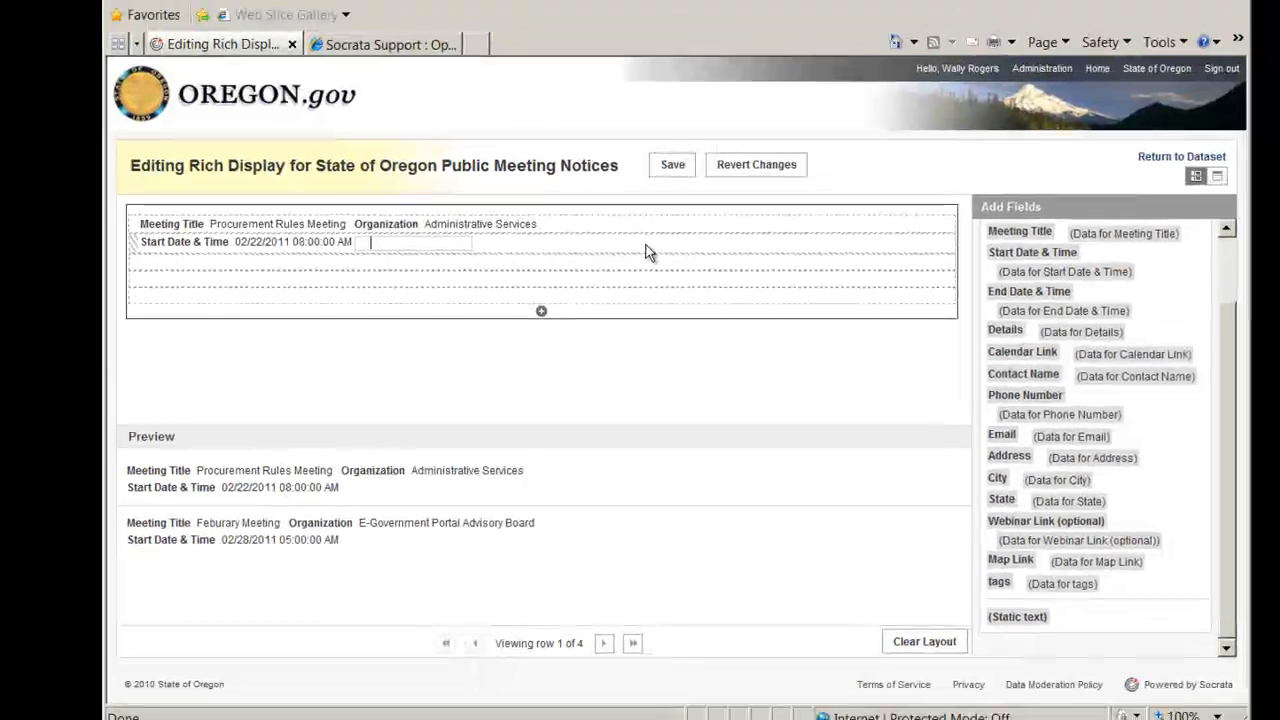
{"action": "left_click", "coordinate": [646, 245]}
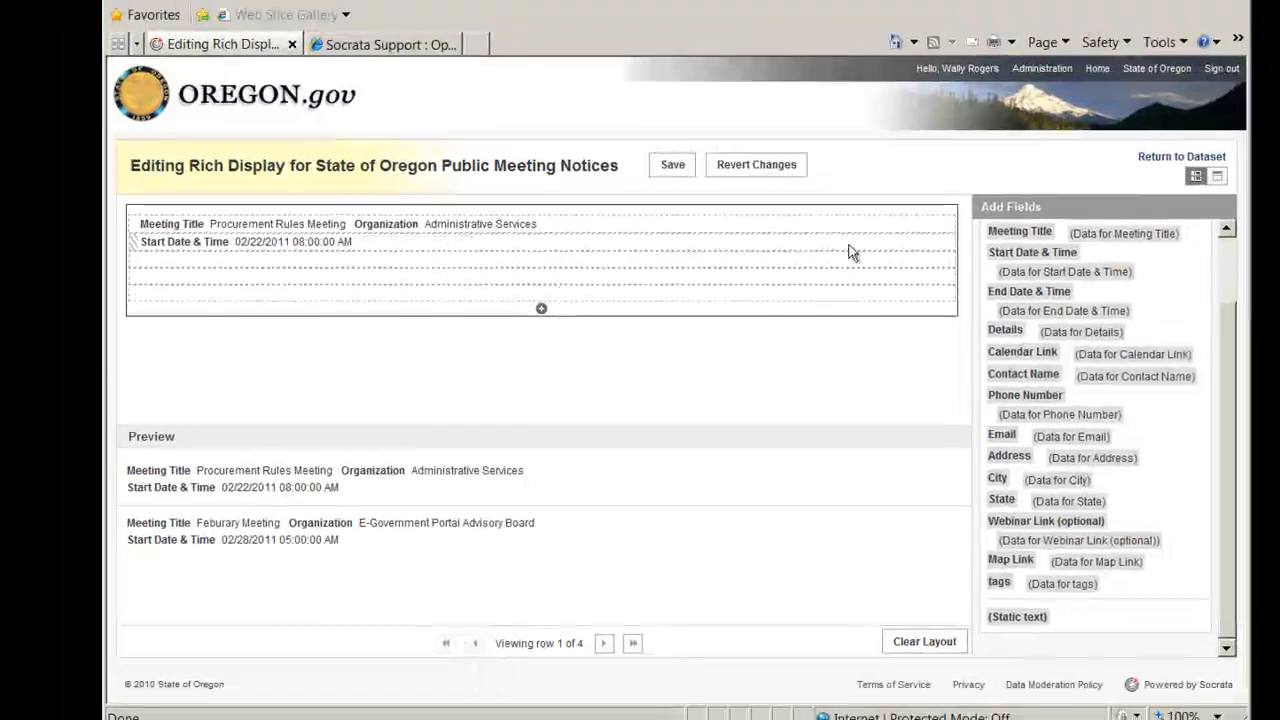
Add the End Date & Time label and its data after the start date, followed by a blank static text spacer.
{"action": "left_click_drag", "start_coordinate": [1041, 296], "coordinate": [709, 248]}
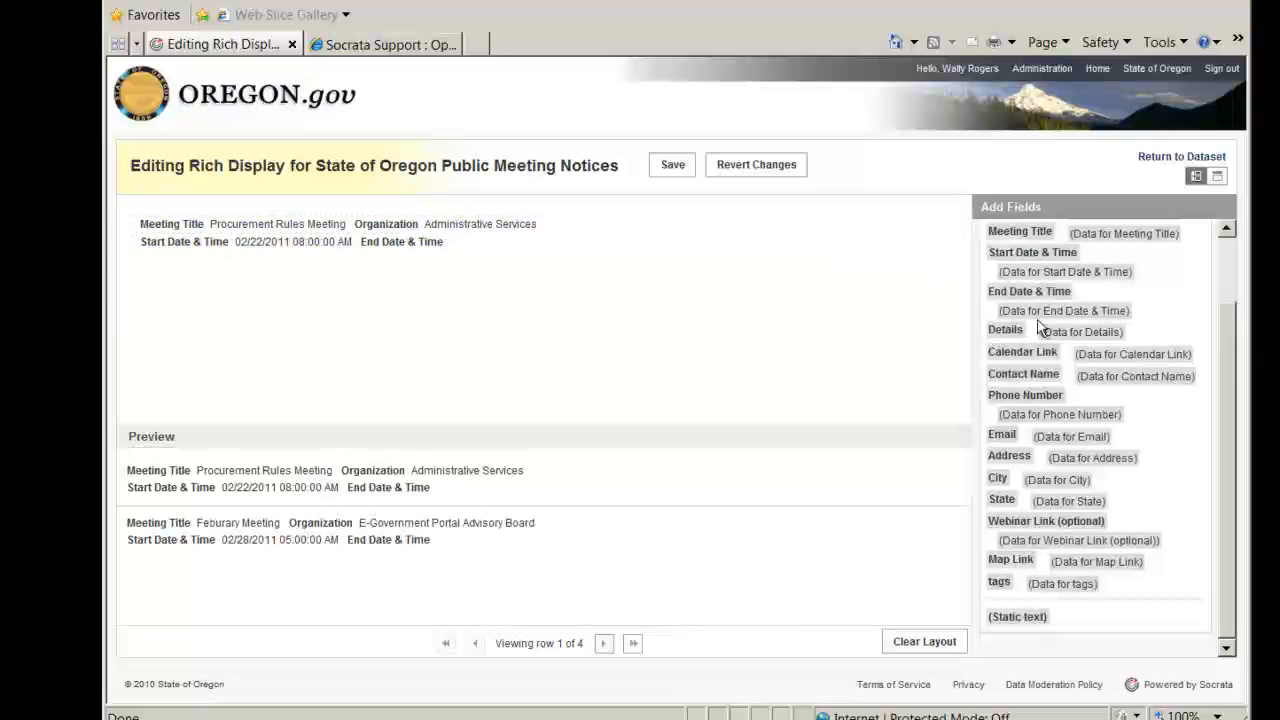
{"action": "mouse_move", "coordinate": [1046, 318]}
{"action": "left_mouse_down"}
{"action": "mouse_move", "coordinate": [789, 223]}
{"action": "mouse_move", "coordinate": [785, 247]}
{"action": "left_mouse_up"}
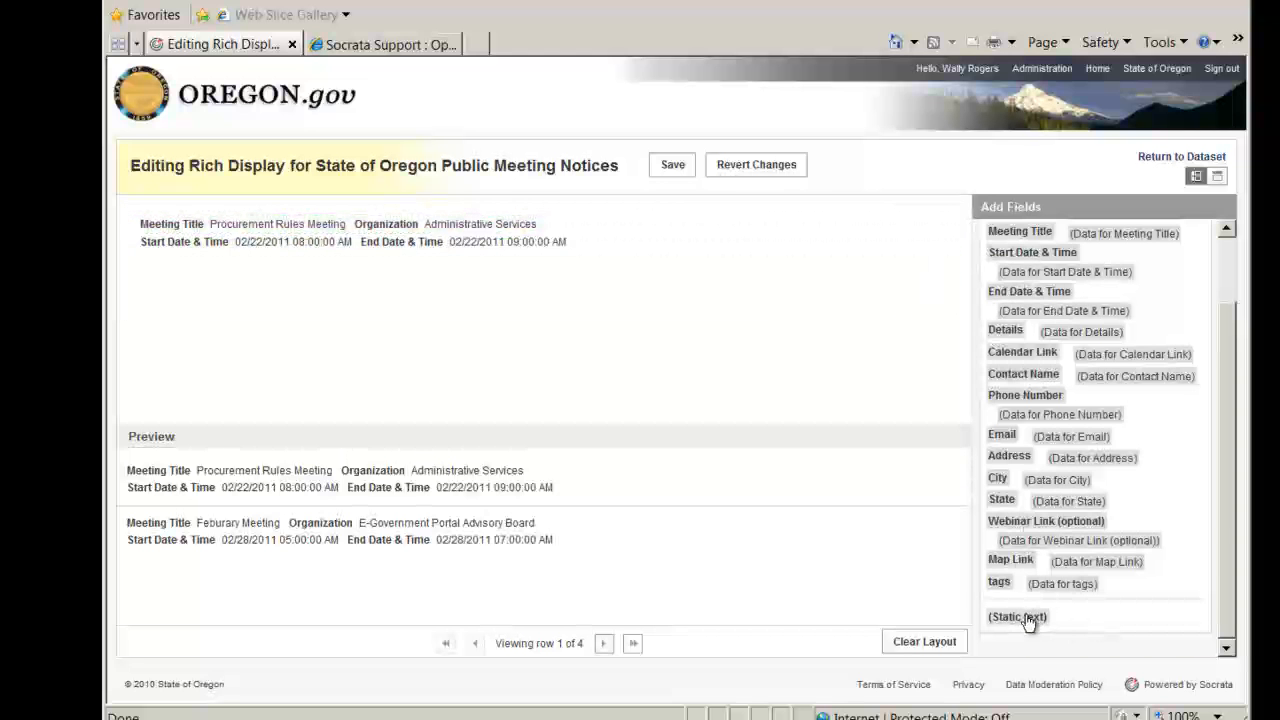
{"action": "left_click_drag", "start_coordinate": [1029, 622], "coordinate": [754, 290]}
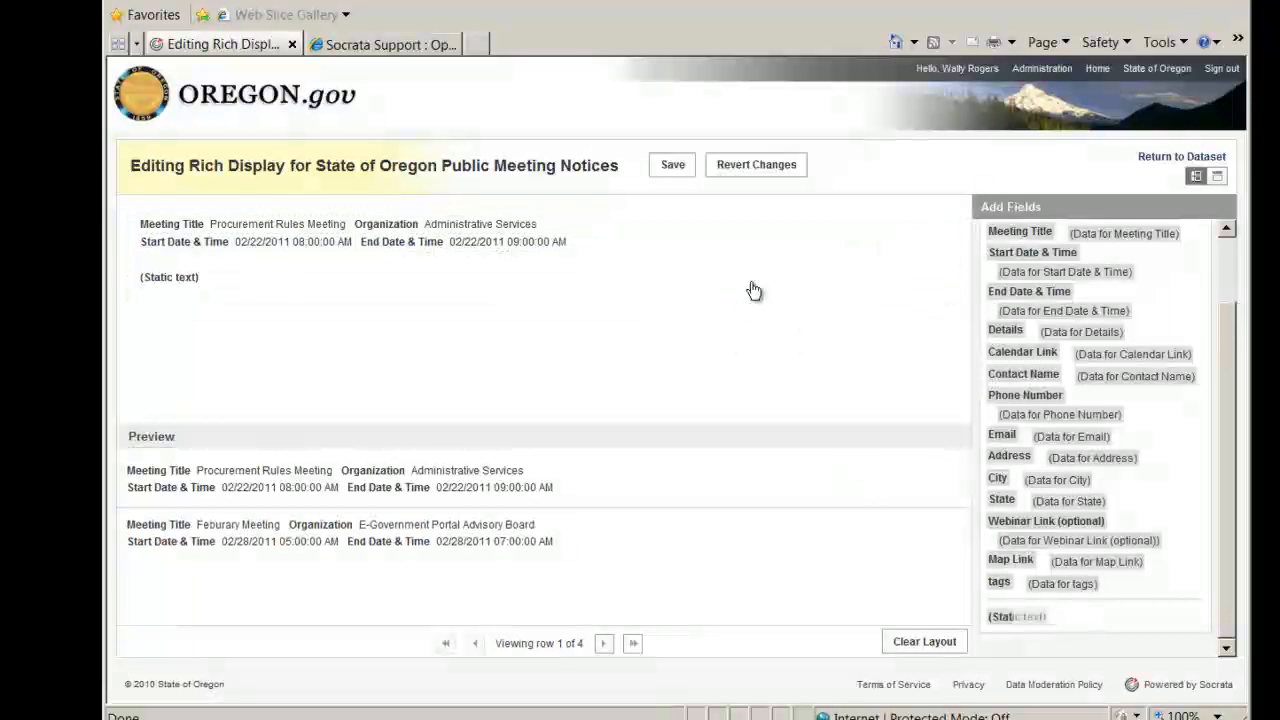
{"action": "left_click_drag", "start_coordinate": [186, 277], "coordinate": [590, 245]}
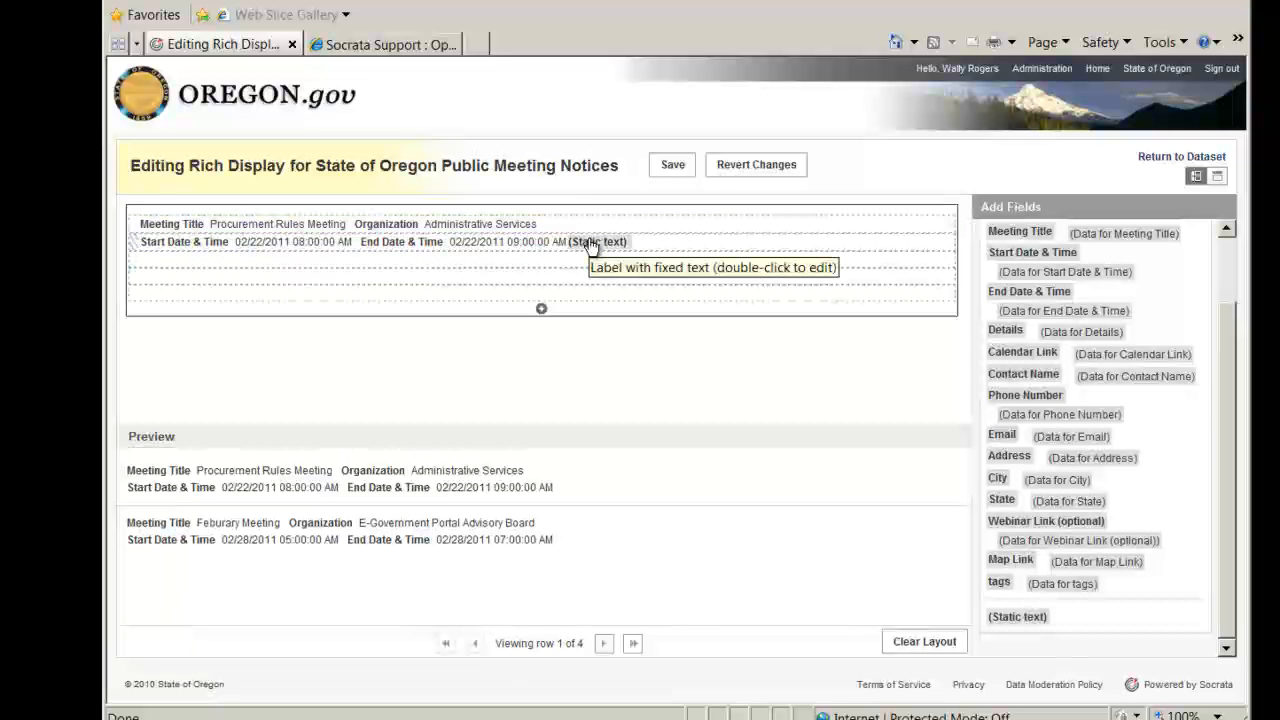
{"action": "double_click", "coordinate": [591, 245]}
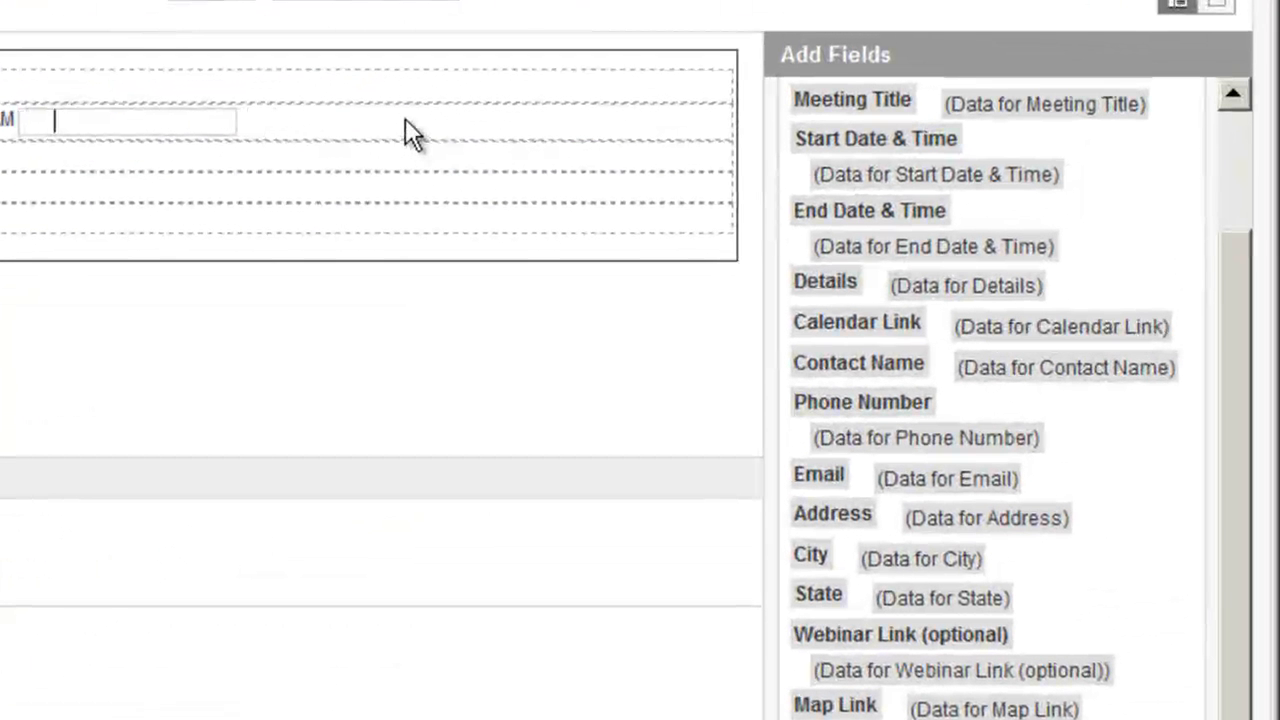
{"action": "left_click", "coordinate": [405, 118]}
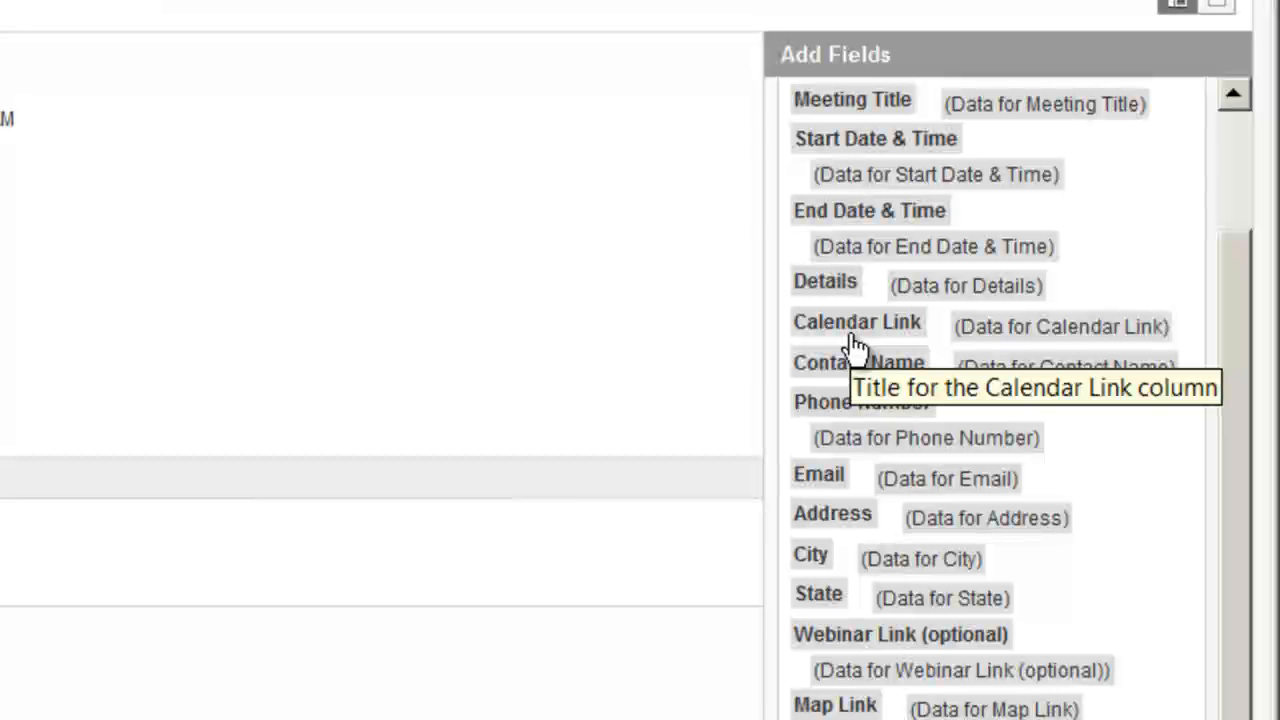
Add the Calendar Link label and data after the end date, and fill the third row with the Address, City and State labels and data.
{"action": "left_click_drag", "start_coordinate": [862, 332], "coordinate": [224, 119]}
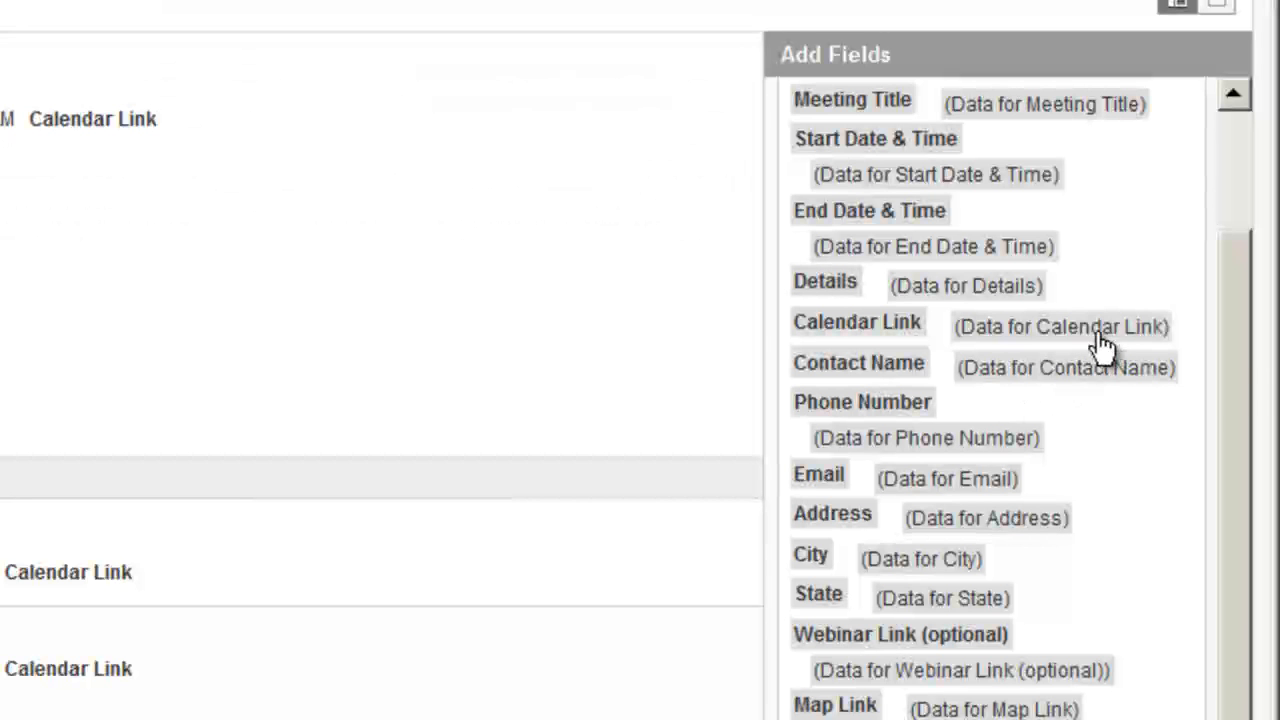
{"action": "left_click_drag", "start_coordinate": [1022, 336], "coordinate": [328, 120]}
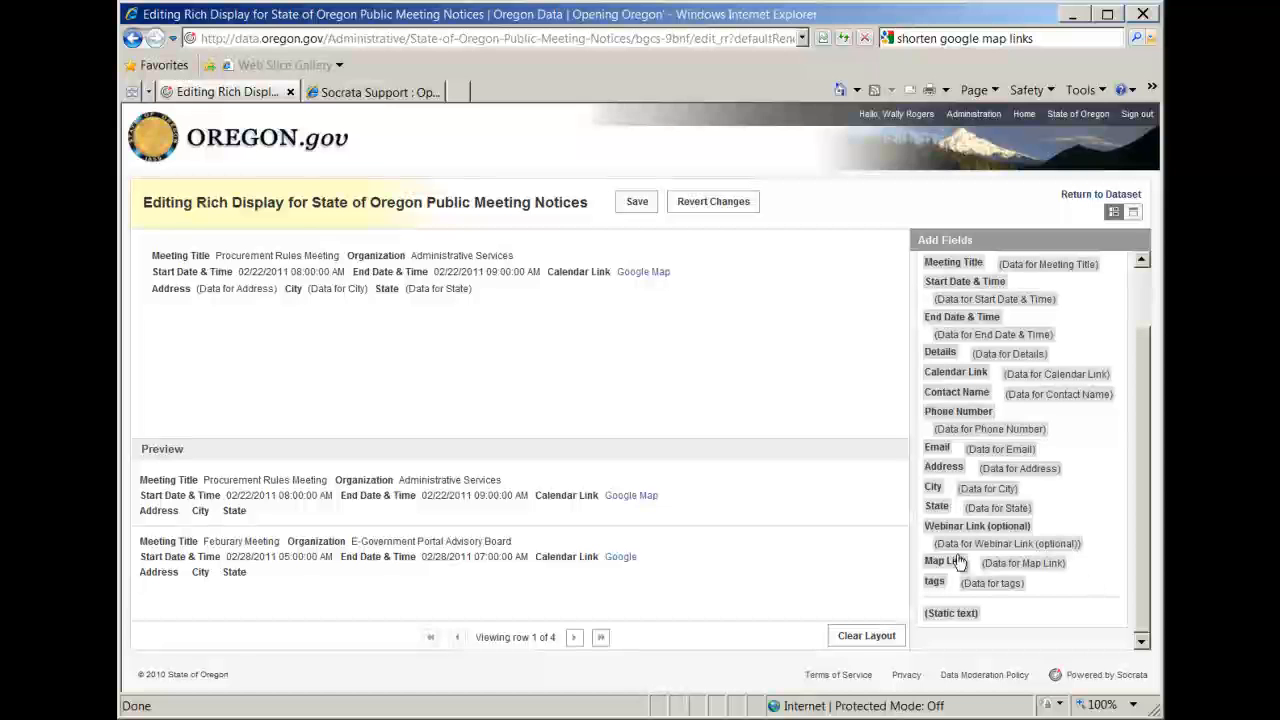
Add the Map Link label and its data after the State data, separated from it by a blank static text spacer.
{"action": "left_click_drag", "start_coordinate": [948, 565], "coordinate": [682, 294]}
{"action": "left_click_drag", "start_coordinate": [594, 213], "coordinate": [595, 213]}
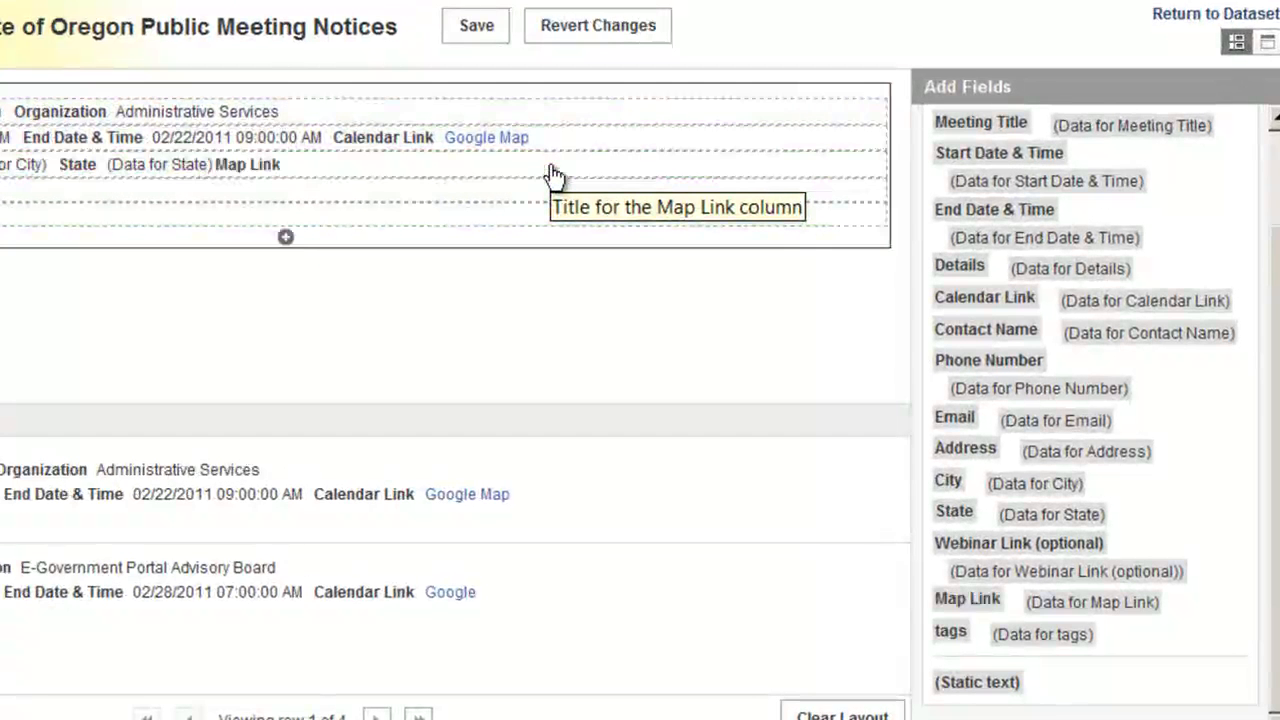
{"action": "left_click_drag", "start_coordinate": [1010, 706], "coordinate": [235, 172]}
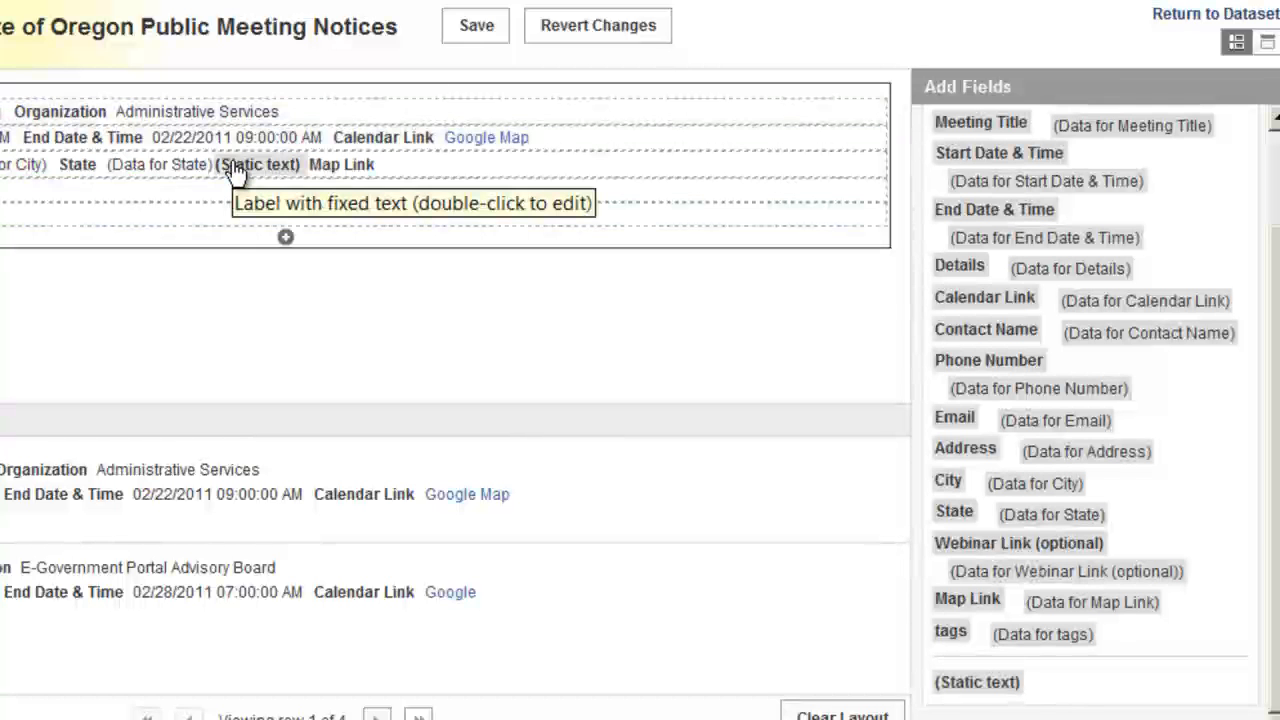
{"action": "double_click", "coordinate": [234, 168]}
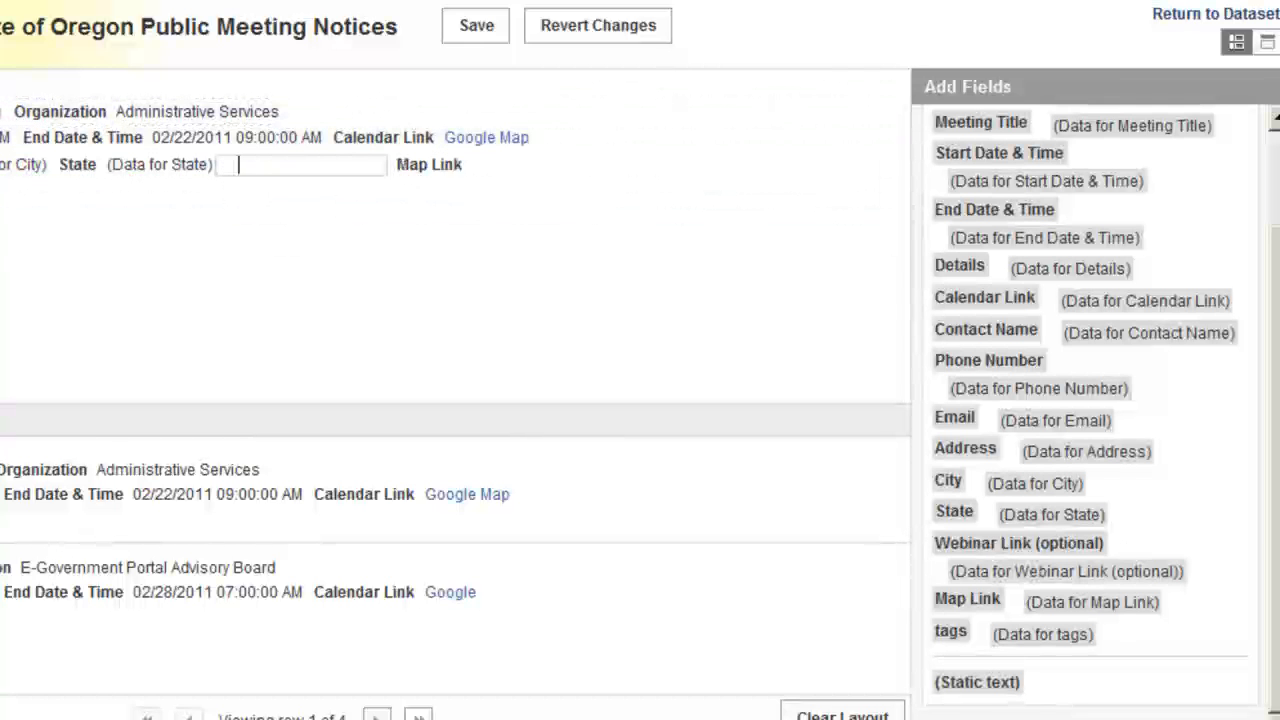
{"action": "left_click_drag", "start_coordinate": [1088, 600], "coordinate": [555, 170]}
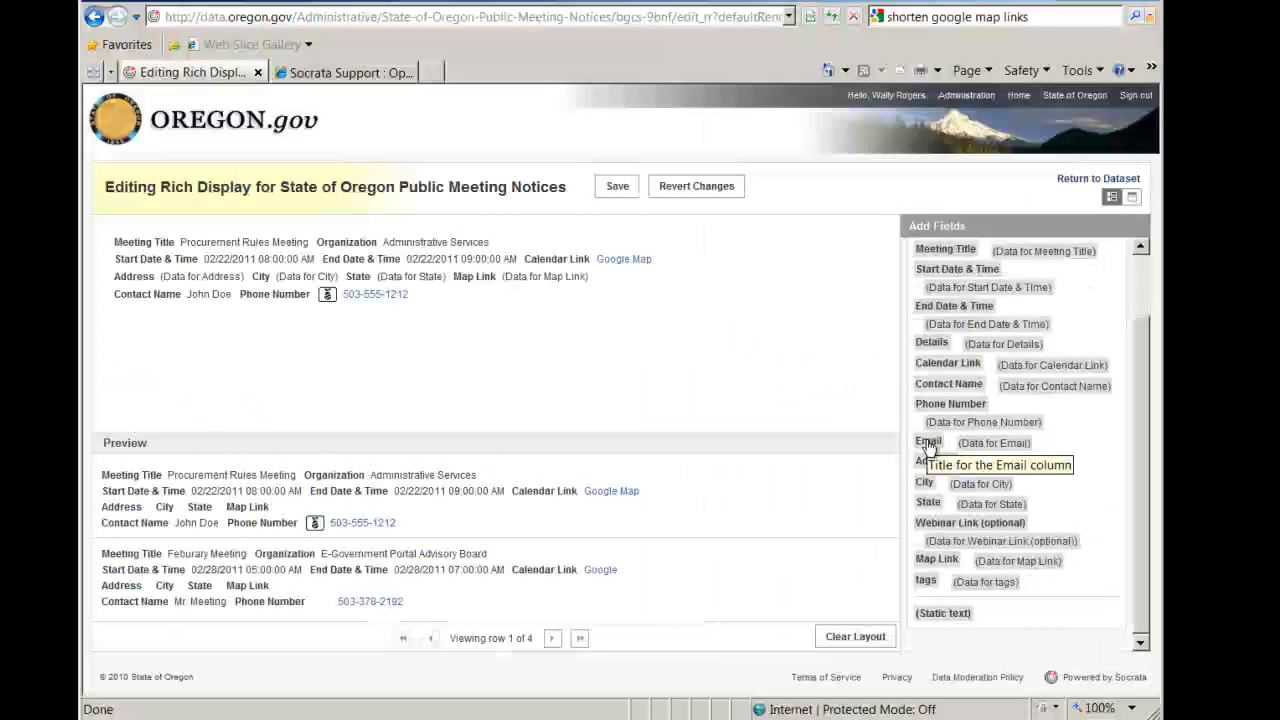
Fill the fourth row with the Contact Name, Phone Number and Email labels and their data.
{"action": "left_click_drag", "start_coordinate": [928, 447], "coordinate": [495, 322]}
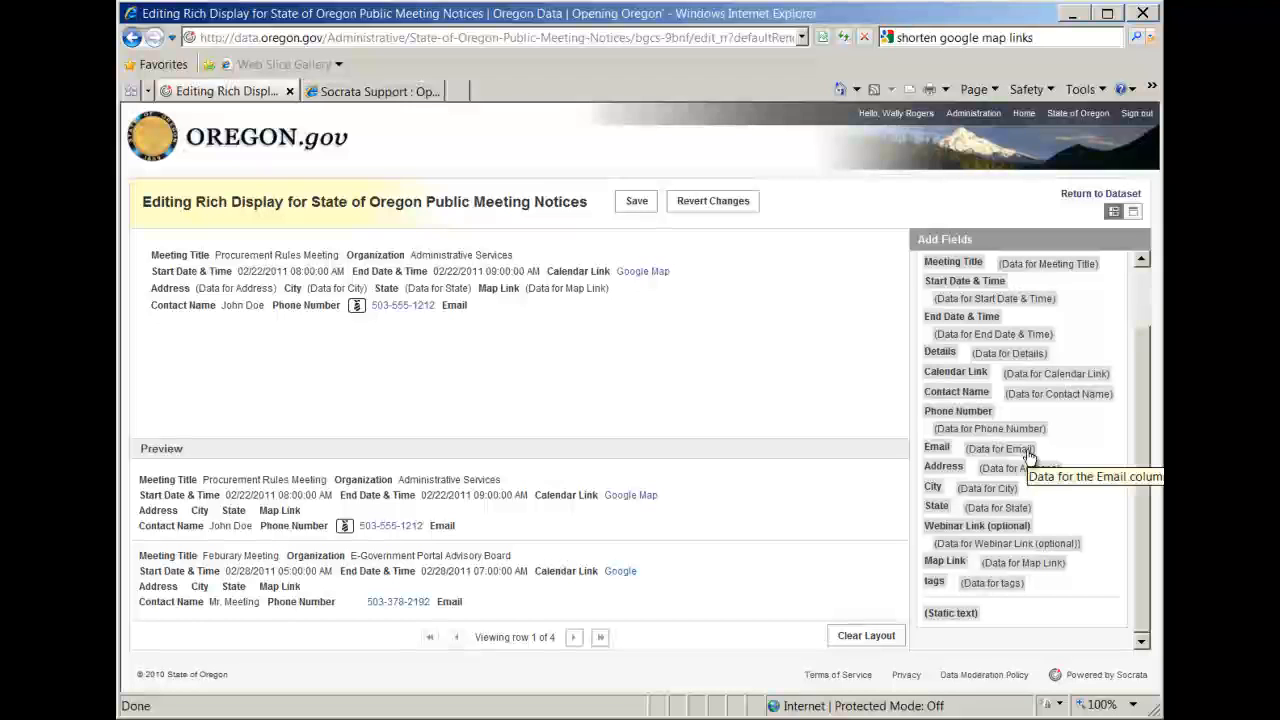
{"action": "left_click_drag", "start_coordinate": [1030, 455], "coordinate": [545, 308]}
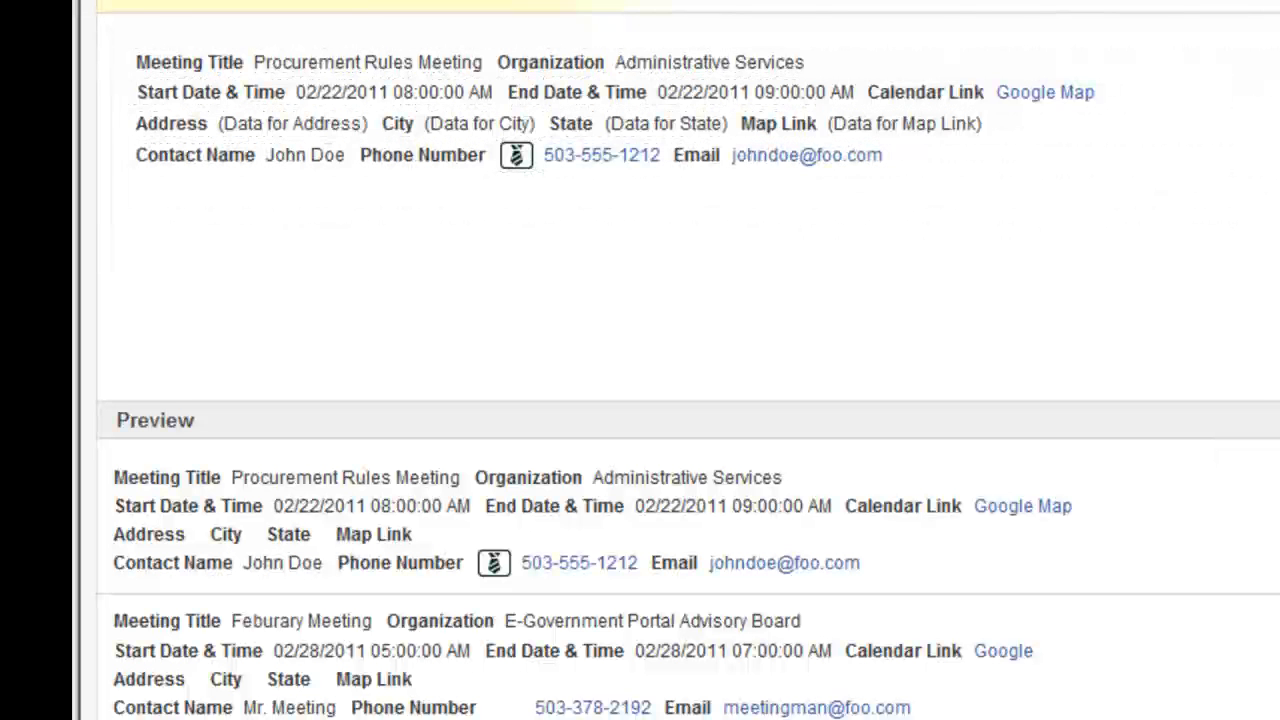
Add the Webinar Link (optional) label and data in a fifth row with Details below it, and return to the dataset.
{"action": "left_click_drag", "start_coordinate": [977, 526], "coordinate": [600, 212]}
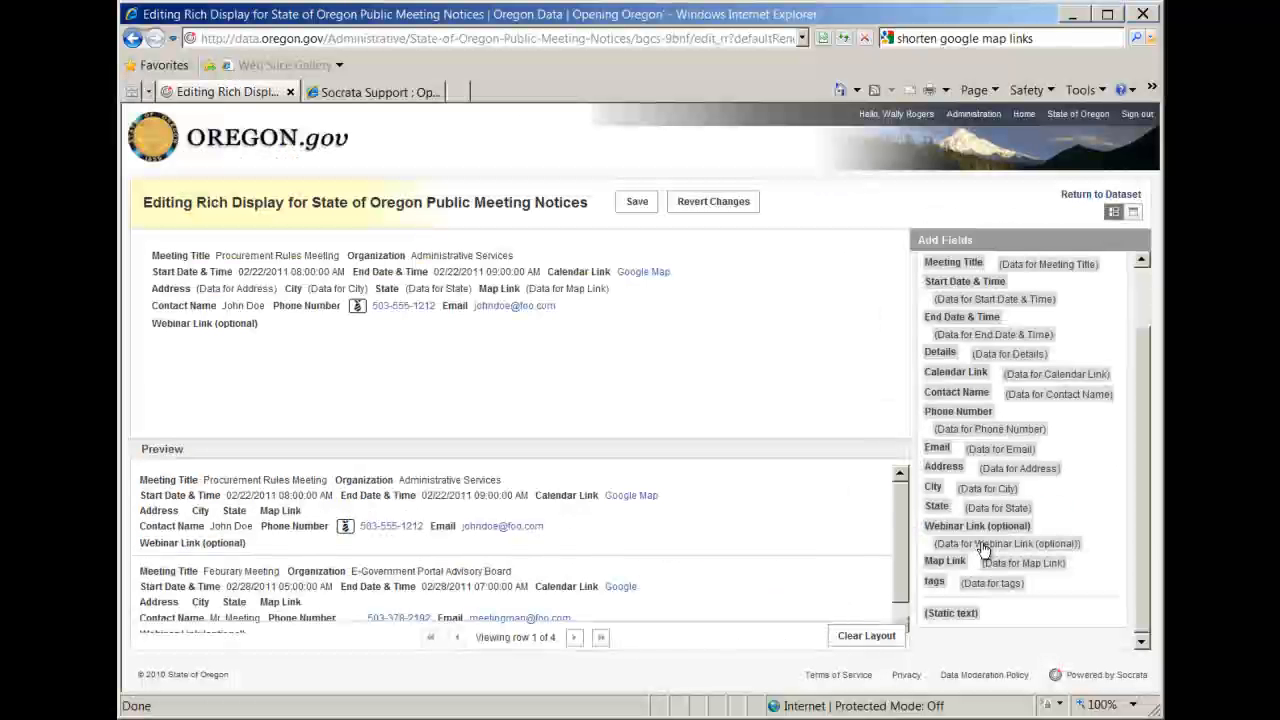
{"action": "left_click_drag", "start_coordinate": [962, 545], "coordinate": [729, 325]}
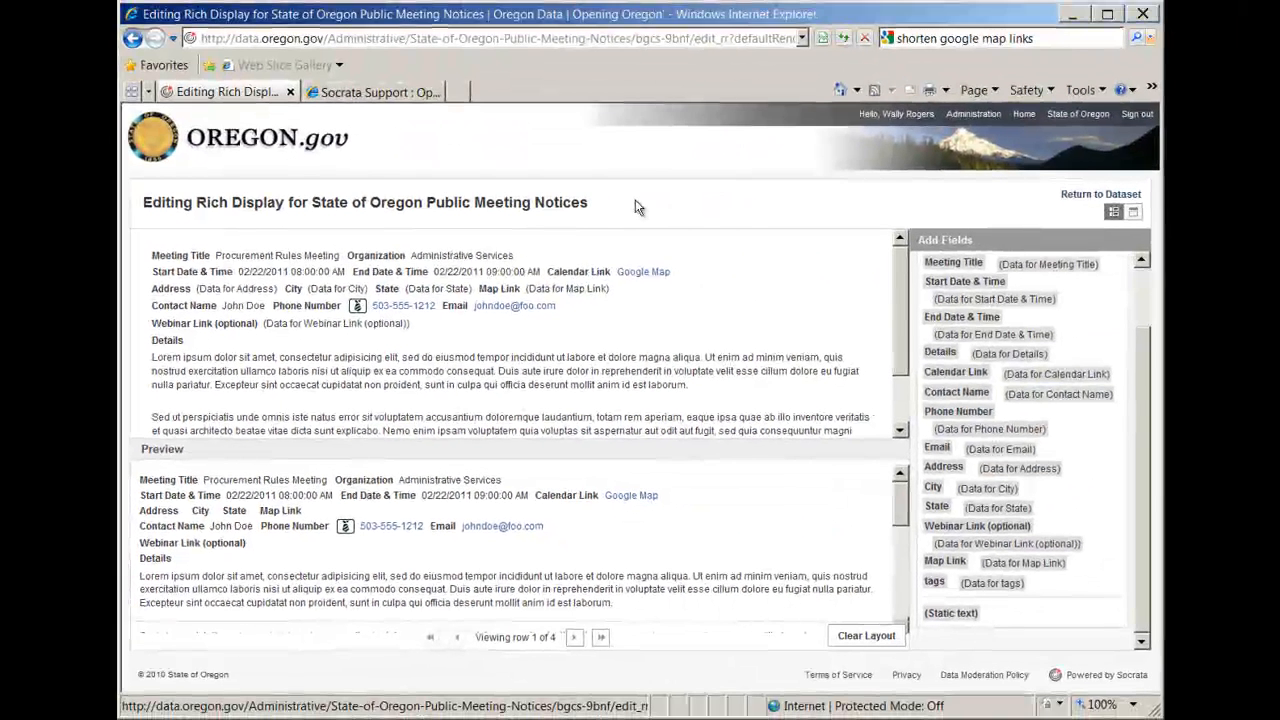
{"action": "left_click", "coordinate": [1068, 199]}
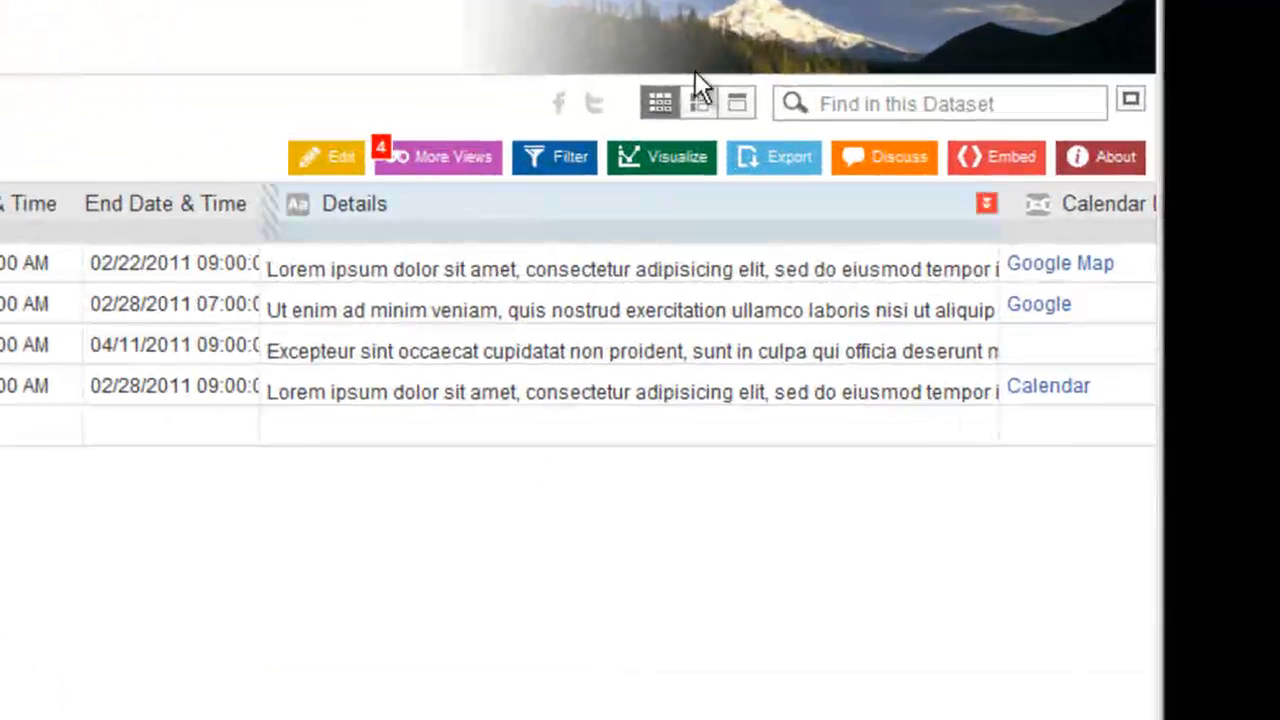
In the table view, set the Procurement Rules Meeting's Calendar Link URL to data.oregon.gov/Administrative/Calendar-of-Public-Meetings-State-of-Oregon/fz9x-7n2j and its description to Calendar.
{"action": "left_click", "coordinate": [700, 101]}
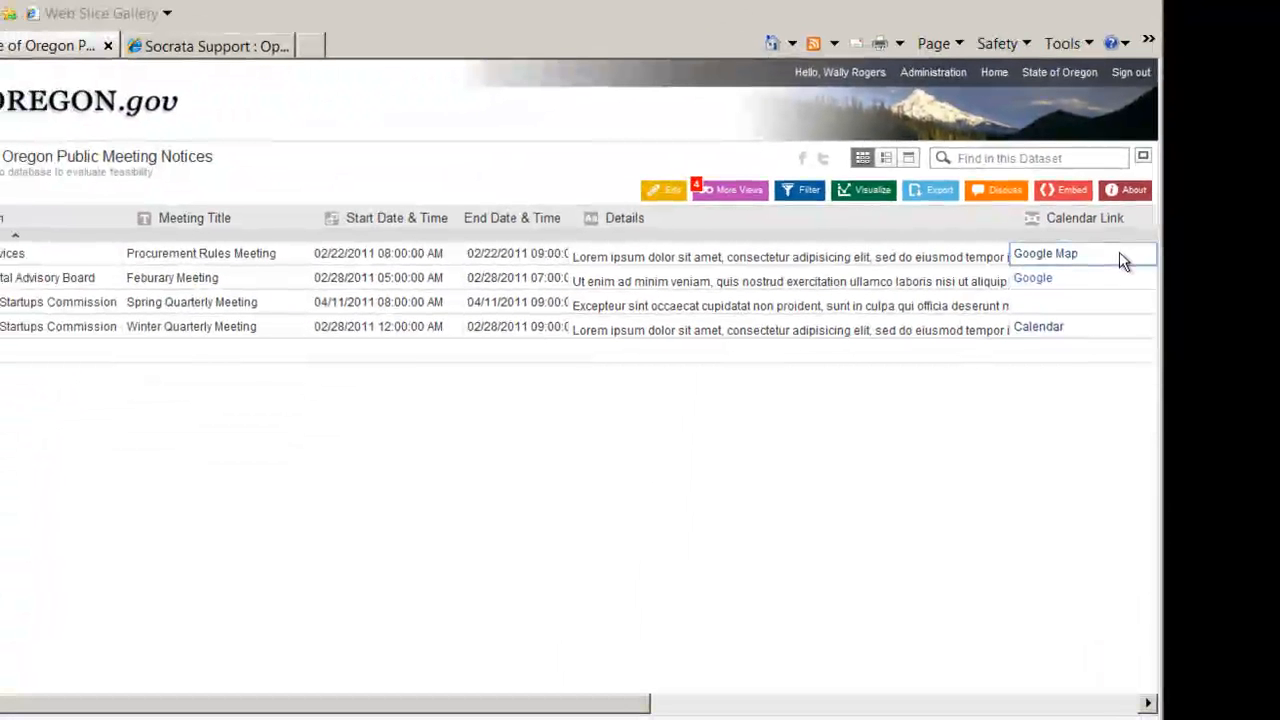
{"action": "double_click", "coordinate": [1121, 259]}
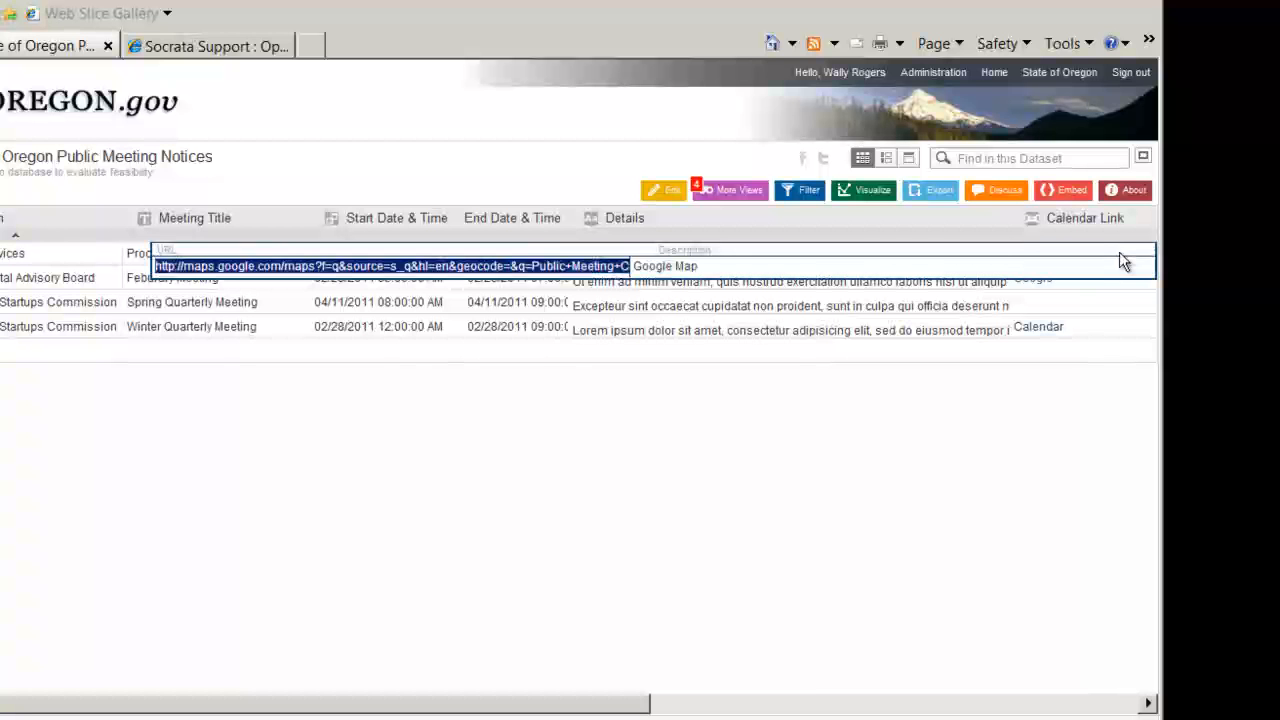
{"action": "type", "text": "http://data.oregon.gov/Administrative/Calendar-of-Public-Meetings-State-of-Oregon/fz9x-7n2j"}
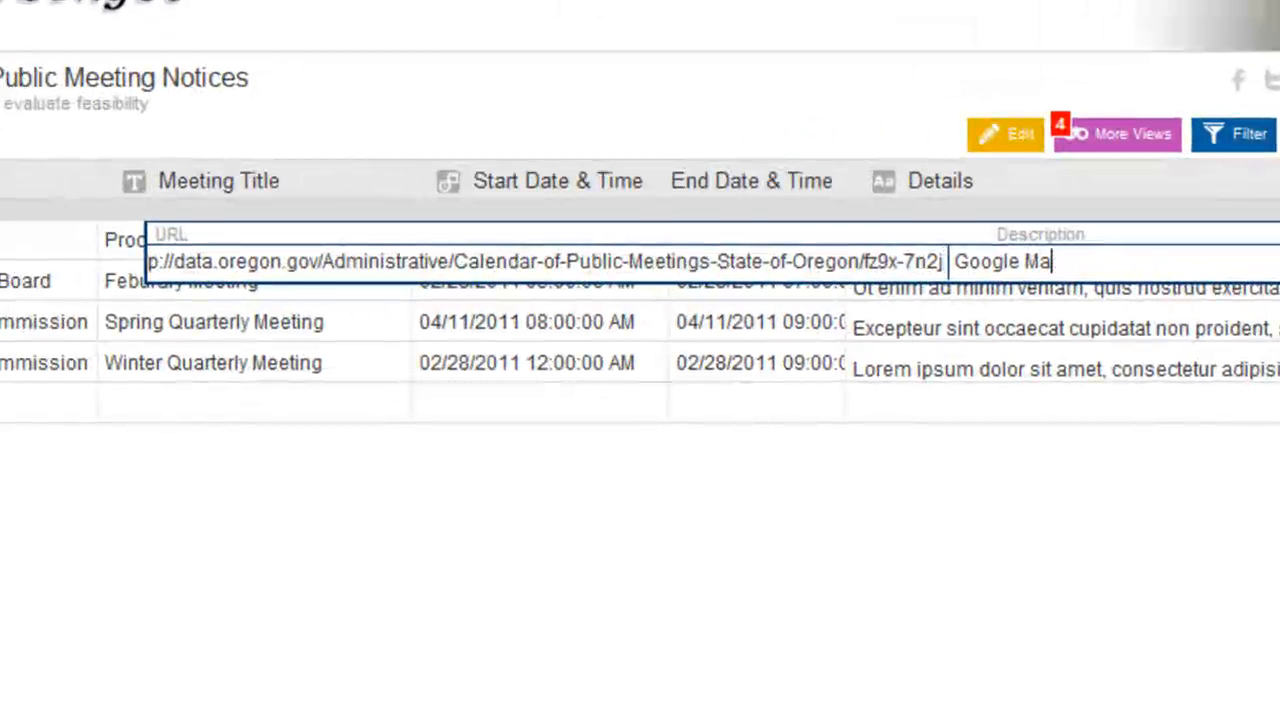
{"action": "key", "text": "BackSpace"}
{"action": "key", "text": "BackSpace"}
{"action": "key", "text": "BackSpace"}
{"action": "key", "text": "BackSpace"}
{"action": "key", "text": "BackSpace"}
{"action": "key", "text": "BackSpace"}
{"action": "key", "text": "BackSpace"}
{"action": "key", "text": "BackSpace"}
{"action": "key", "text": "BackSpace"}
{"action": "type", "text": "Calenda"}
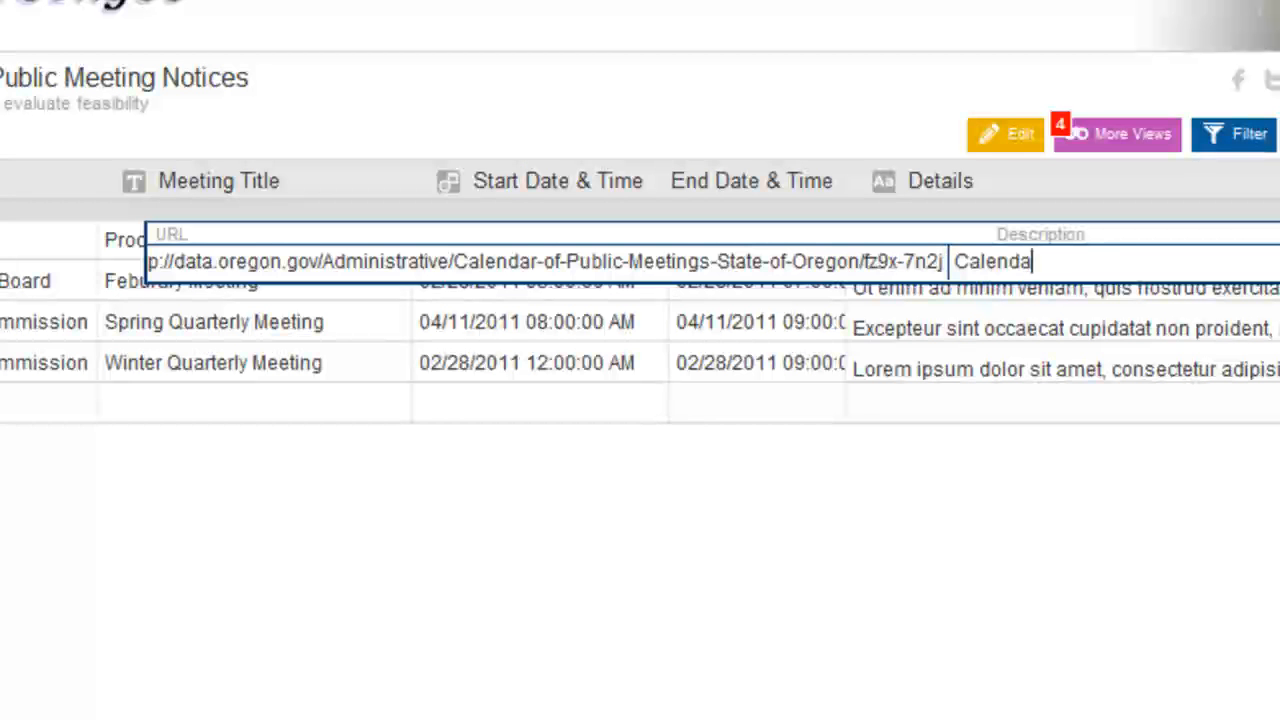
{"action": "type", "text": "r"}
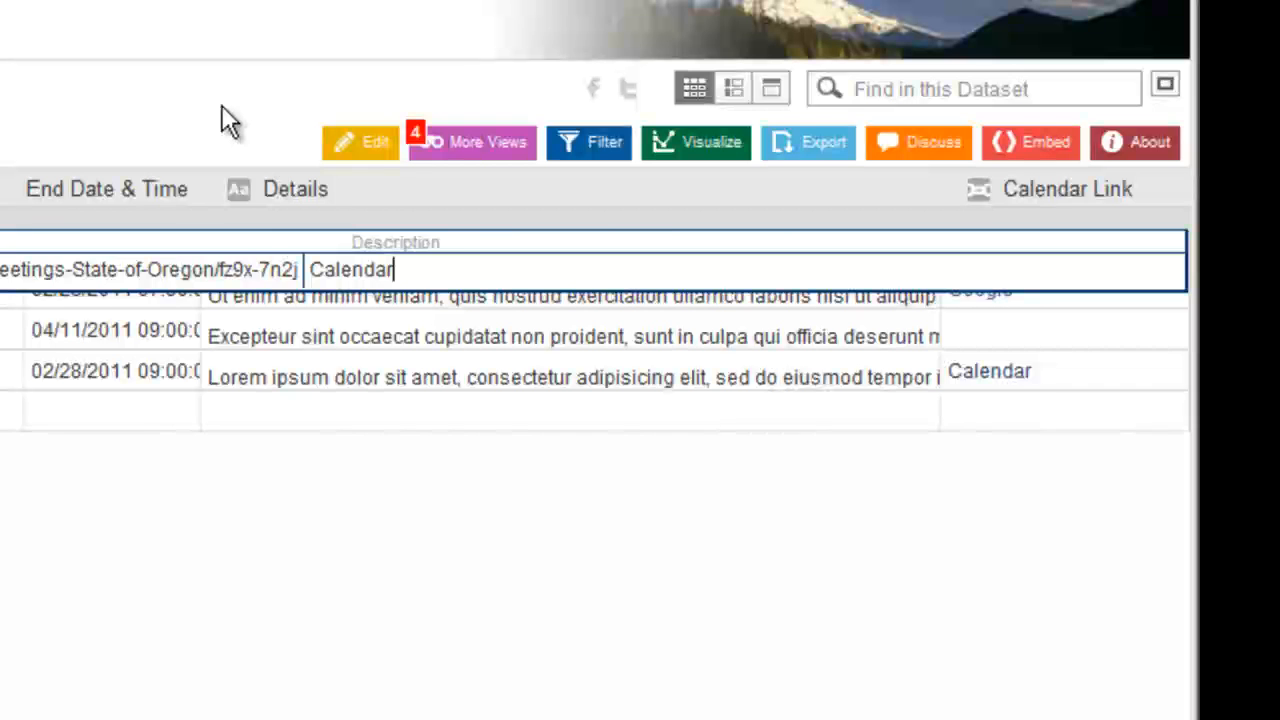
{"action": "key", "text": "Return"}
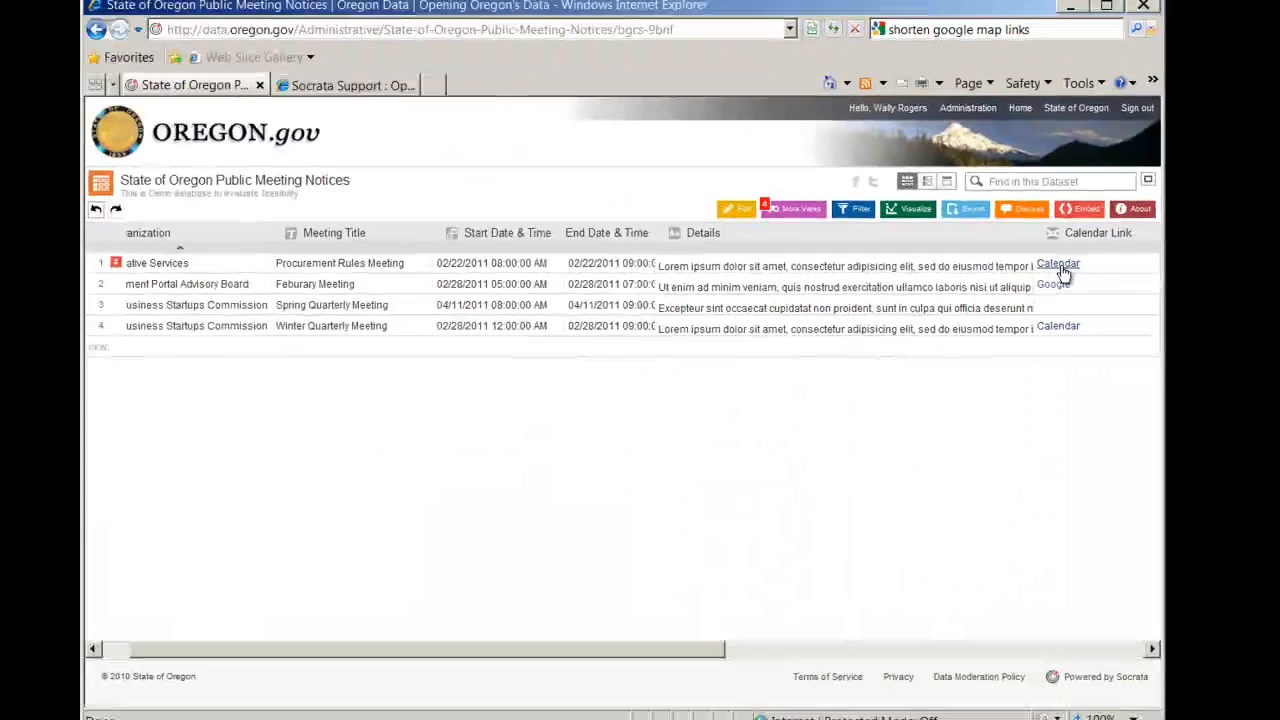
{"action": "left_click", "coordinate": [1063, 270]}
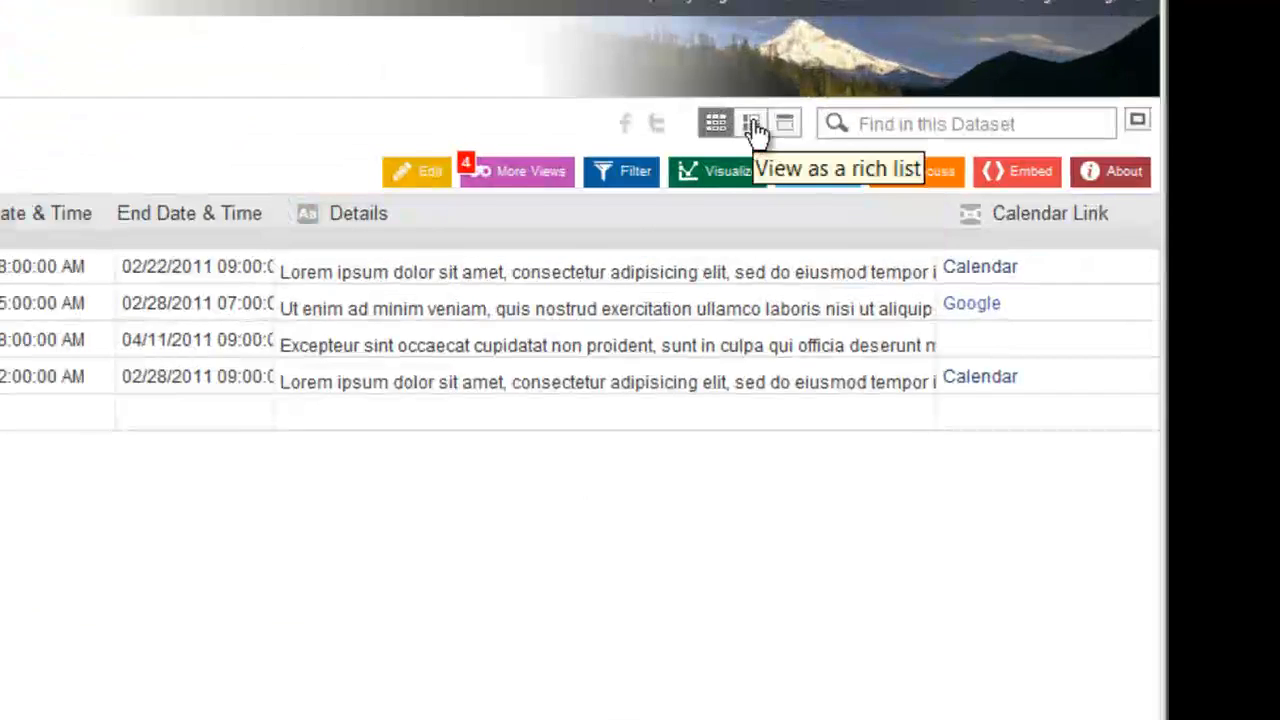
Display the dataset as a rich list and review the meeting records in the custom layout from first to last.
{"action": "left_click", "coordinate": [934, 185]}
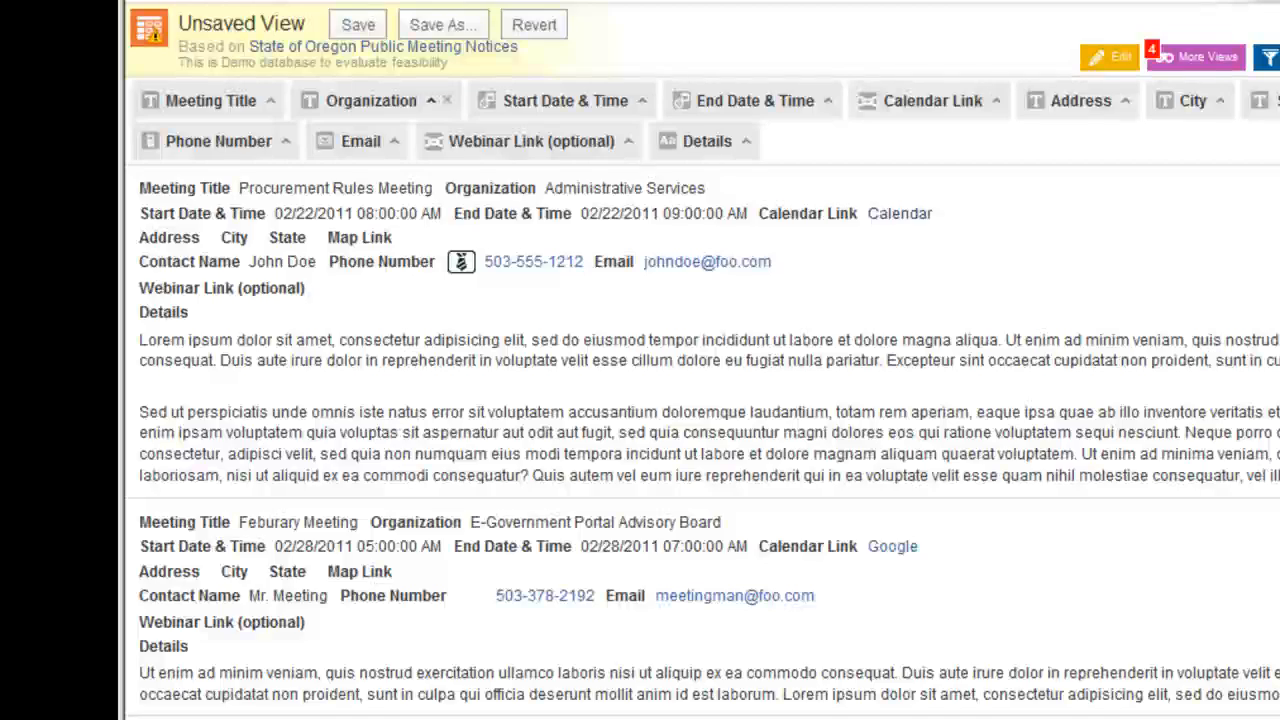
{"action": "left_click", "coordinate": [1154, 603]}
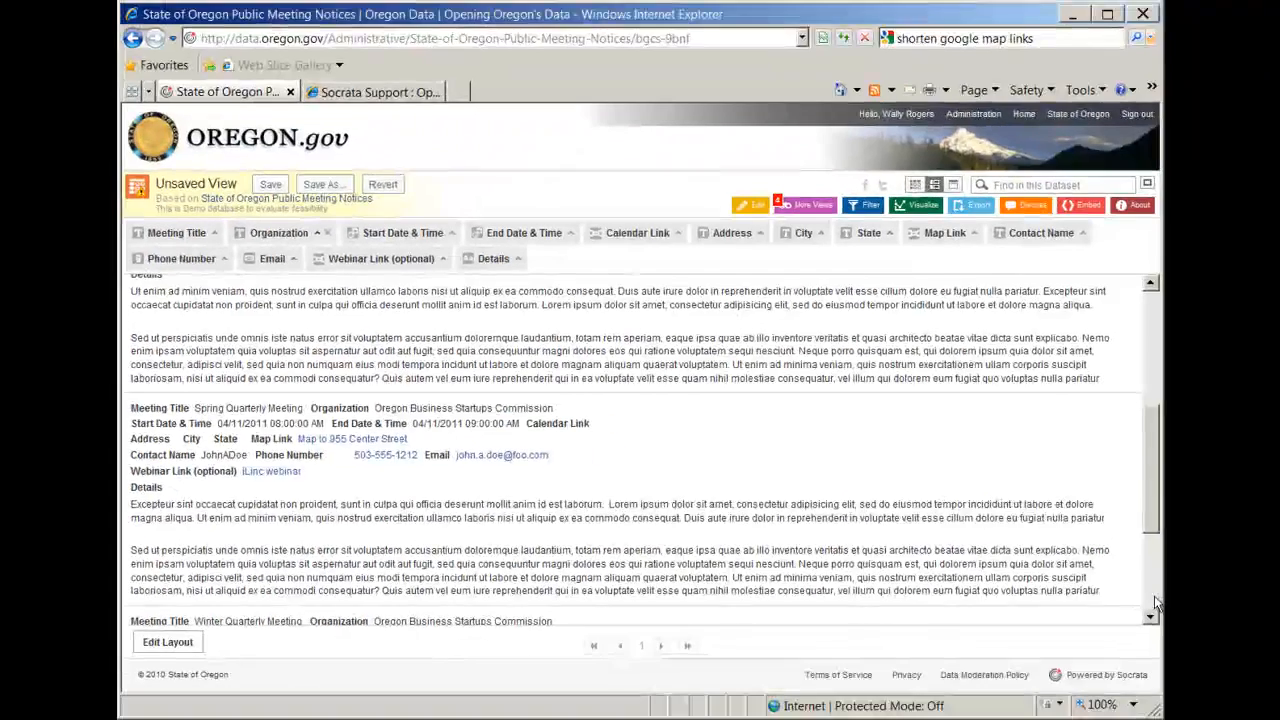
{"action": "left_click", "coordinate": [1154, 603]}
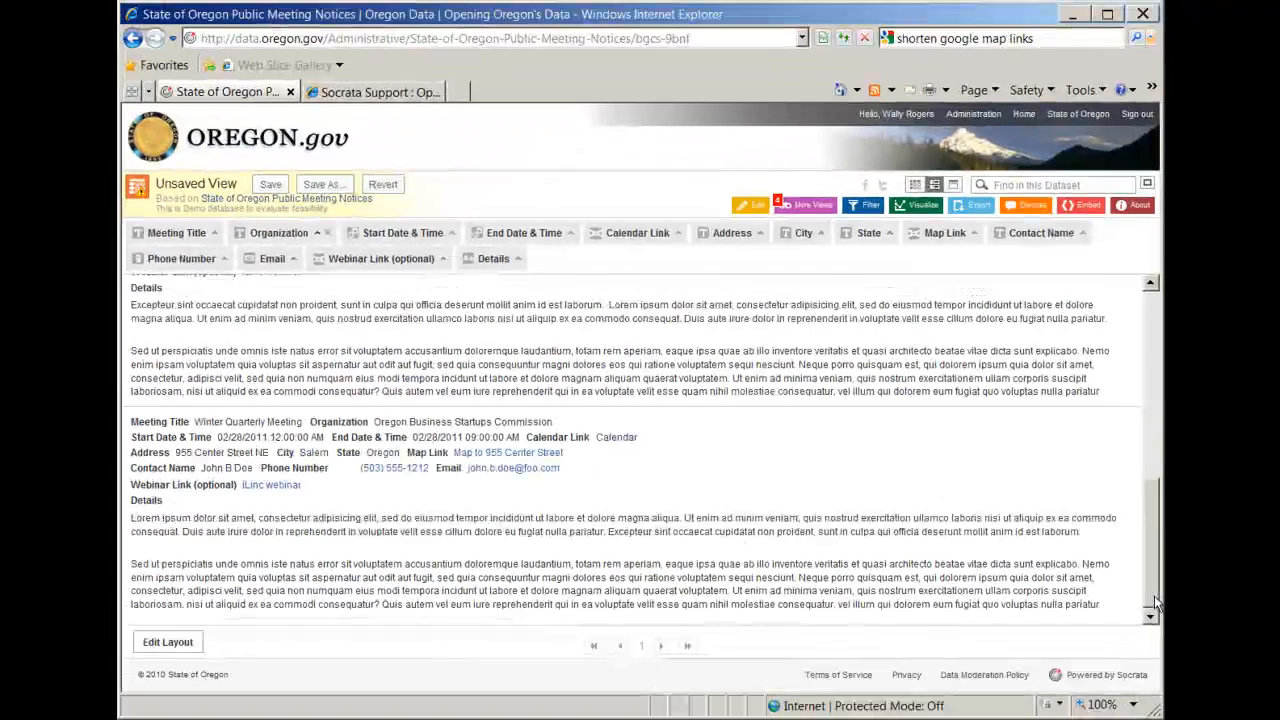
{"action": "scroll", "coordinate": [1154, 603], "scroll_direction": "up", "scroll_amount": 10}
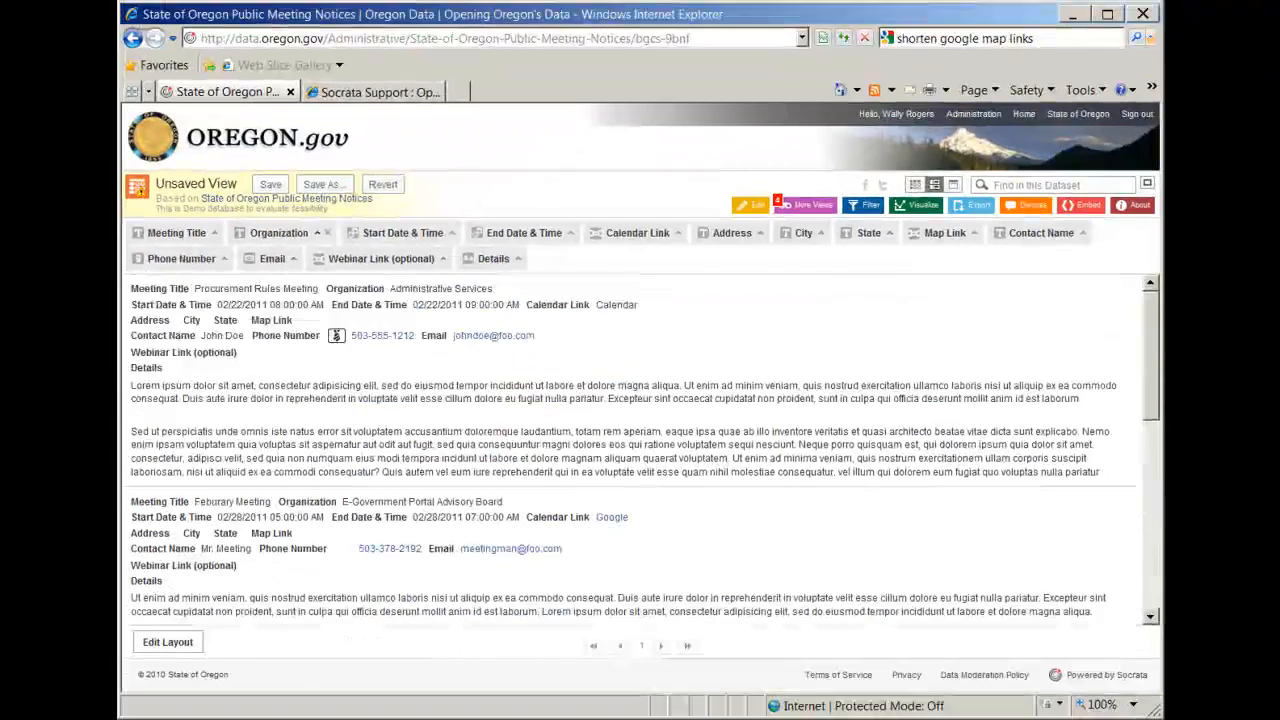